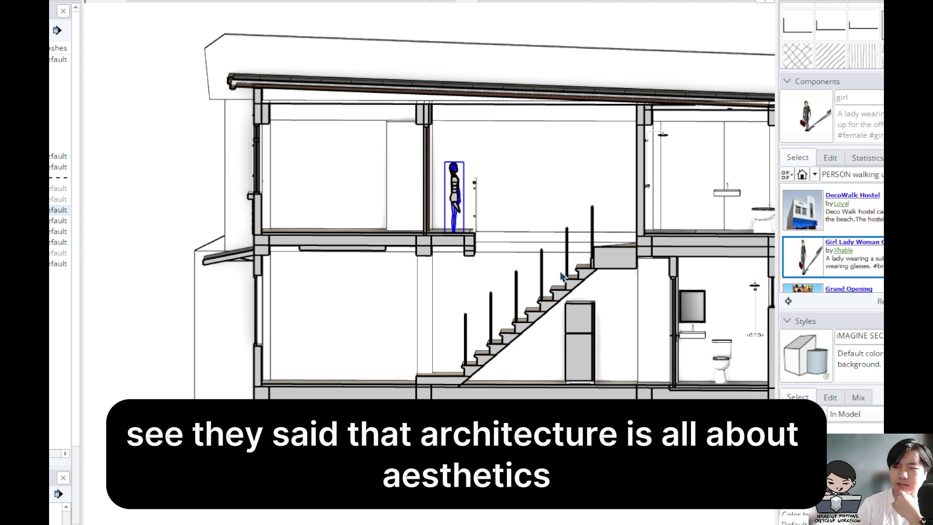
Try to rotate the standing woman figure on the upper-floor landing about a point at its middle
scroll(673, 199, up, 2)
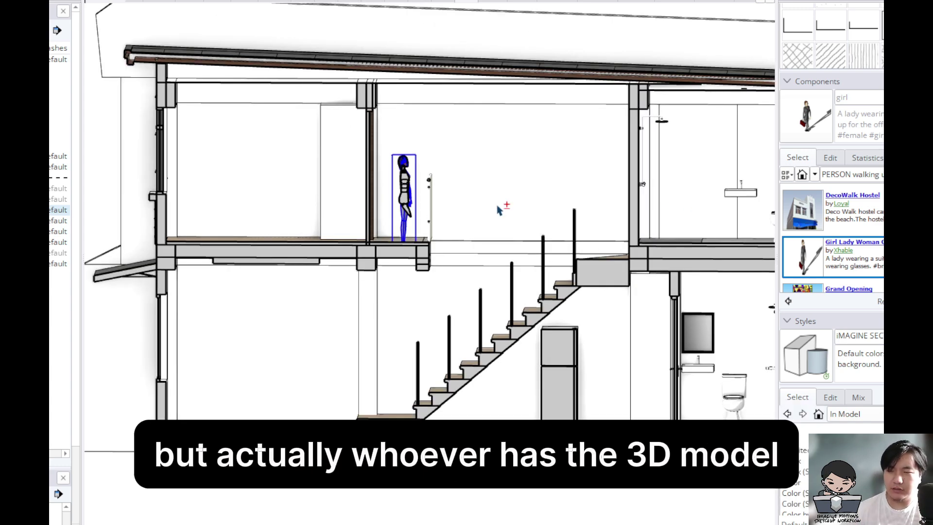
key(shift+f)
key(shift+r)
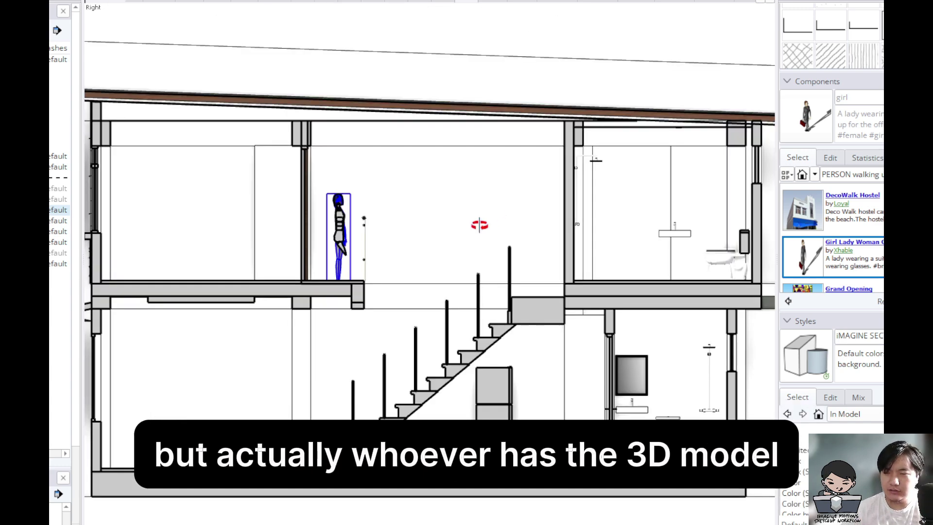
drag(354, 288, 461, 341)
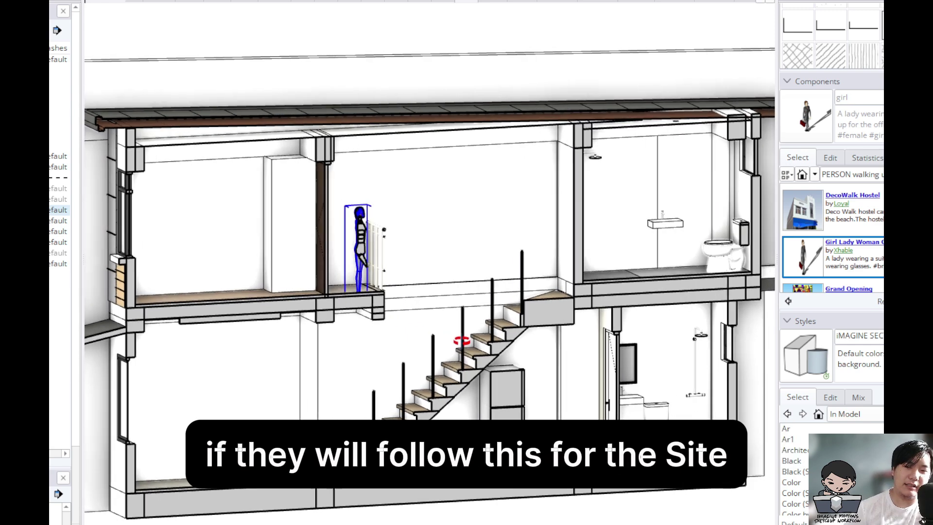
scroll(384, 293, up, 2)
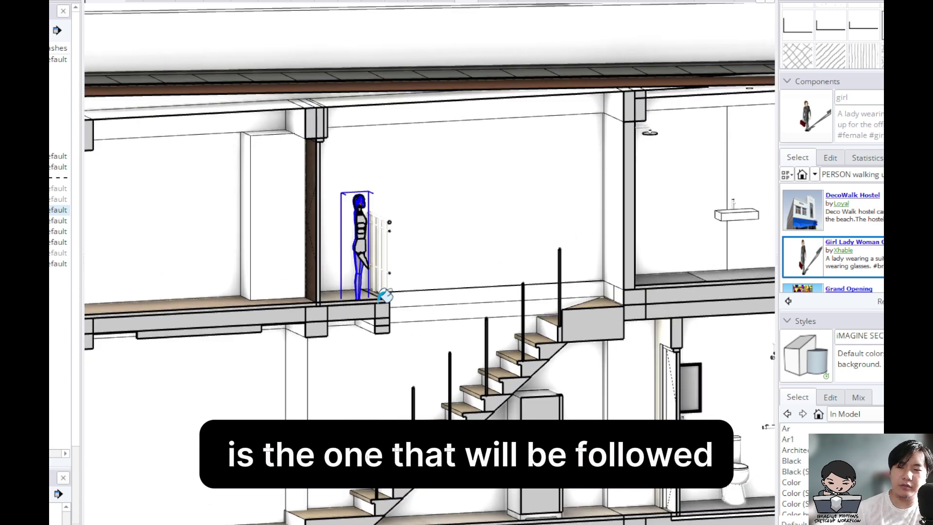
key(q)
click(364, 251)
click(359, 299)
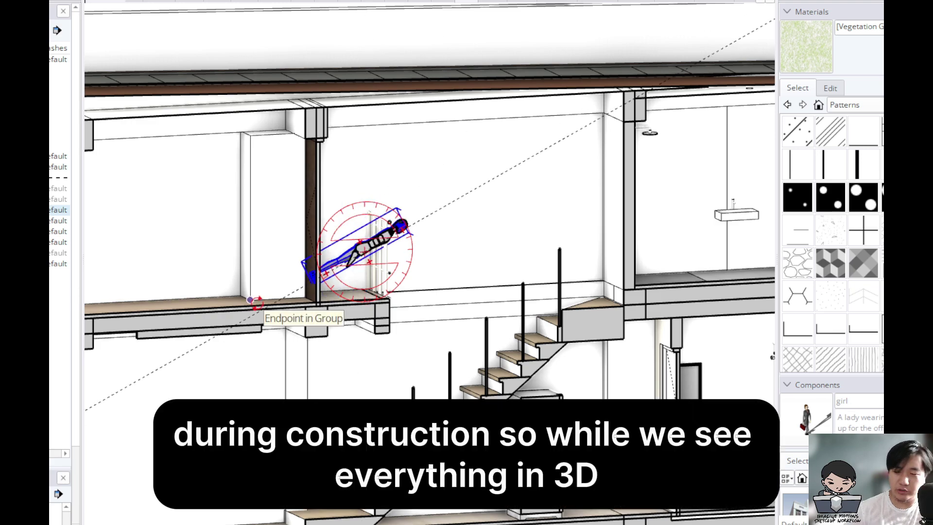
Delete the woman figure from the upper-floor landing
key(space)
scroll(427, 296, down, 2)
key(Delete)
Switch to the section scene through the upstairs bathroom and examine the ceiling directly beneath it
scroll(562, 329, up, 1)
mouse_move(406, 334)
middle_down()
mouse_move(629, 311)
mouse_move(533, 343)
mouse_move(545, 309)
middle_up()
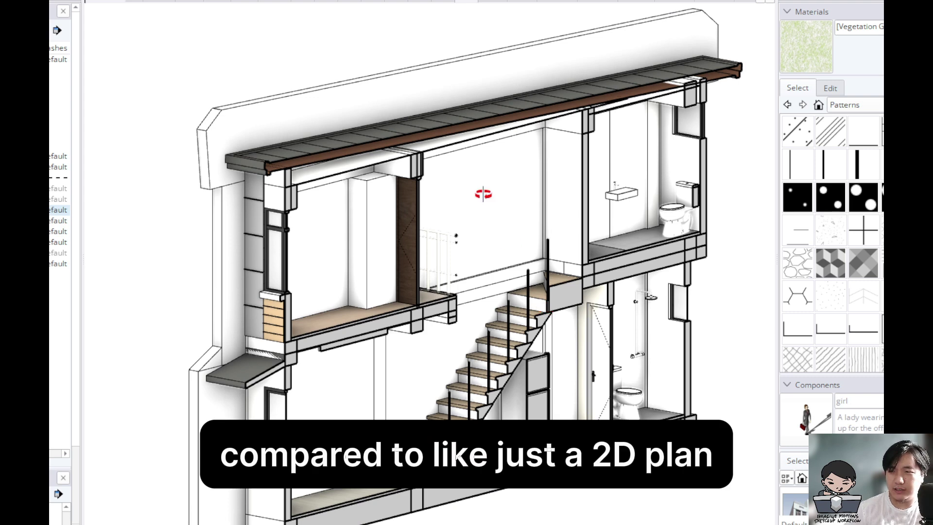
click(393, 1)
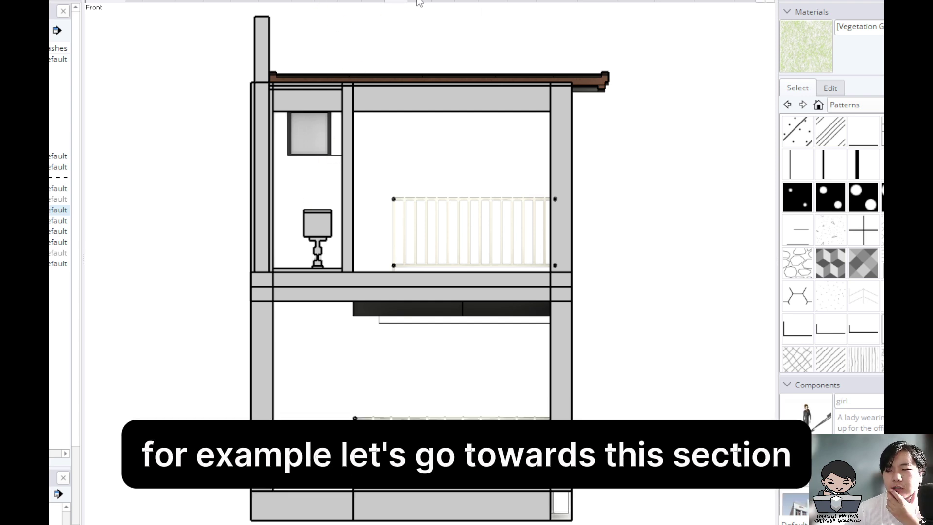
click(419, 2)
scroll(389, 287, up, 5)
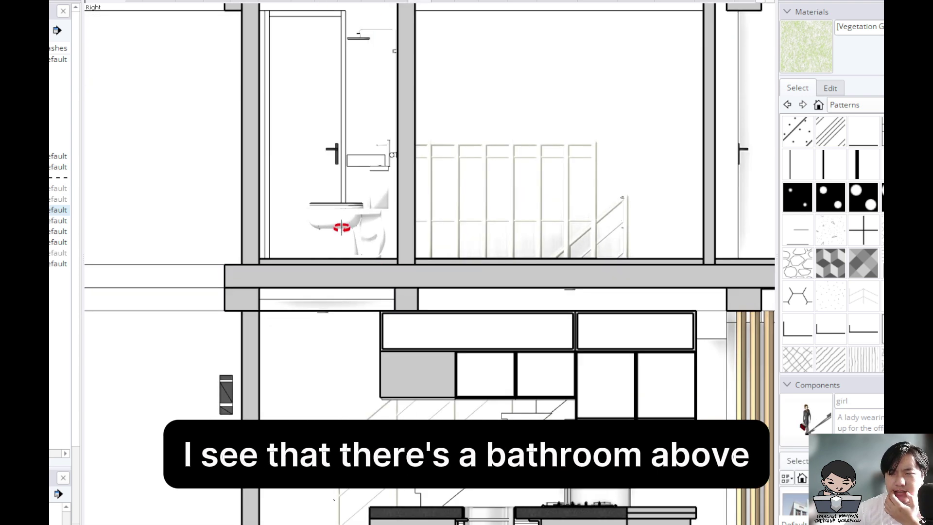
scroll(369, 210, down, 3)
mouse_move(365, 208)
middle_down()
mouse_move(475, 277)
mouse_move(446, 256)
mouse_move(437, 229)
middle_up()
scroll(437, 229, up, 4)
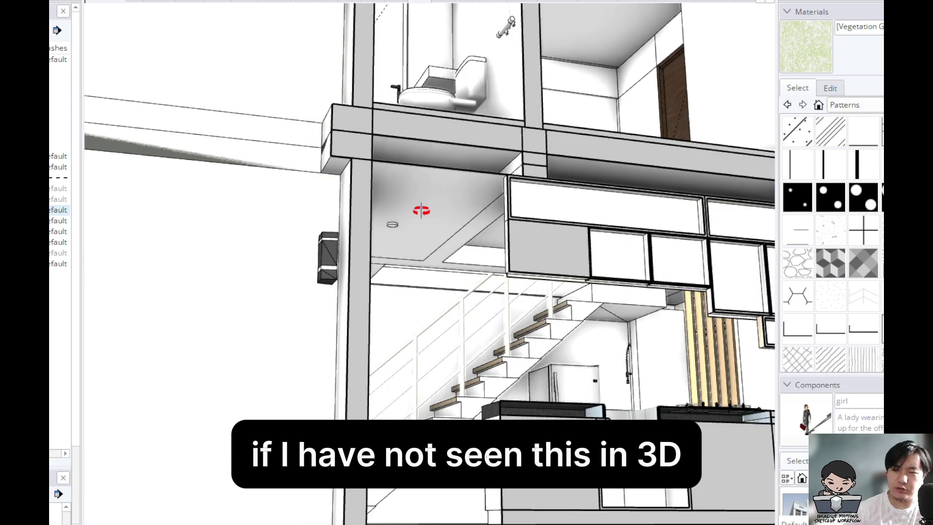
Hide the dropped ceiling panel beneath the upstairs bathroom, working inside its group
double_click(422, 212)
click(423, 212)
scroll(423, 212, down, 4)
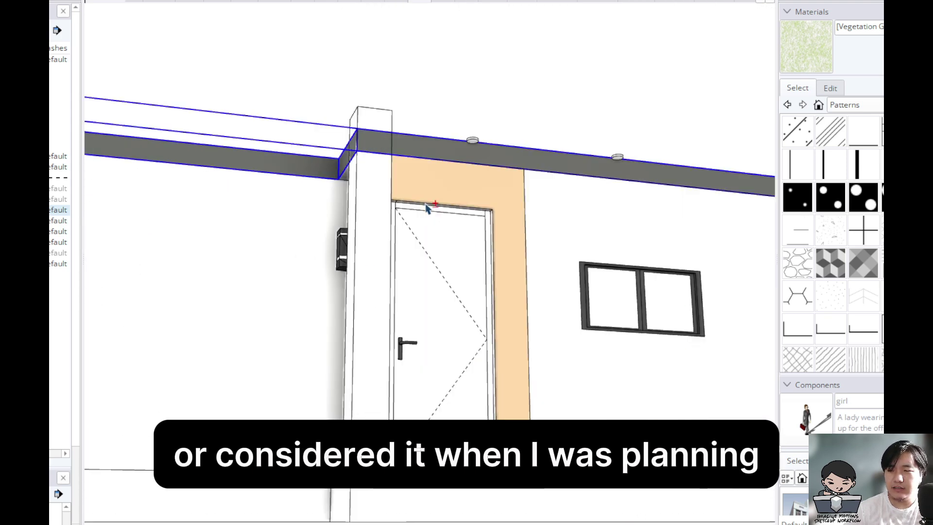
key(shift+s)
double_click(426, 205)
click(426, 204)
key(Page_Down)
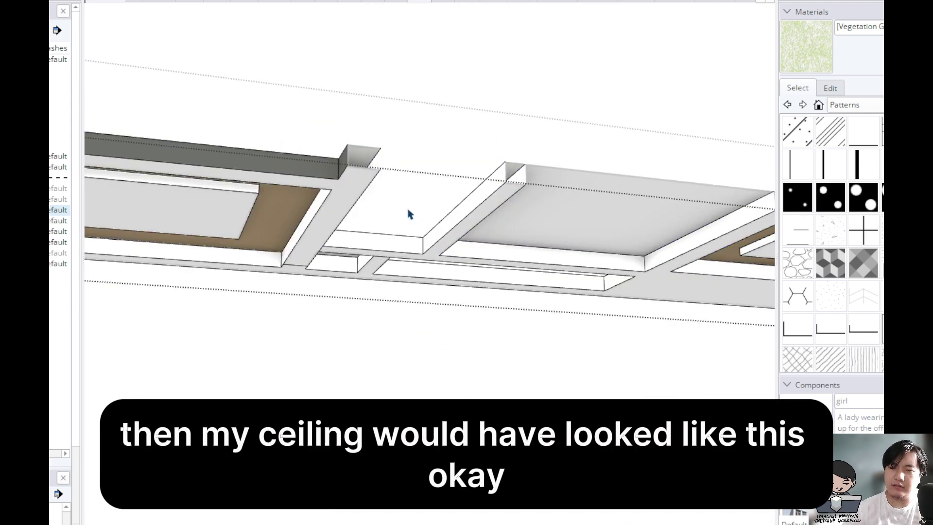
key(Escape)
Examine the bare slab underside and exposed beams beneath the upstairs bathroom
scroll(409, 213, up, 2)
middle_drag(412, 209, 445, 281)
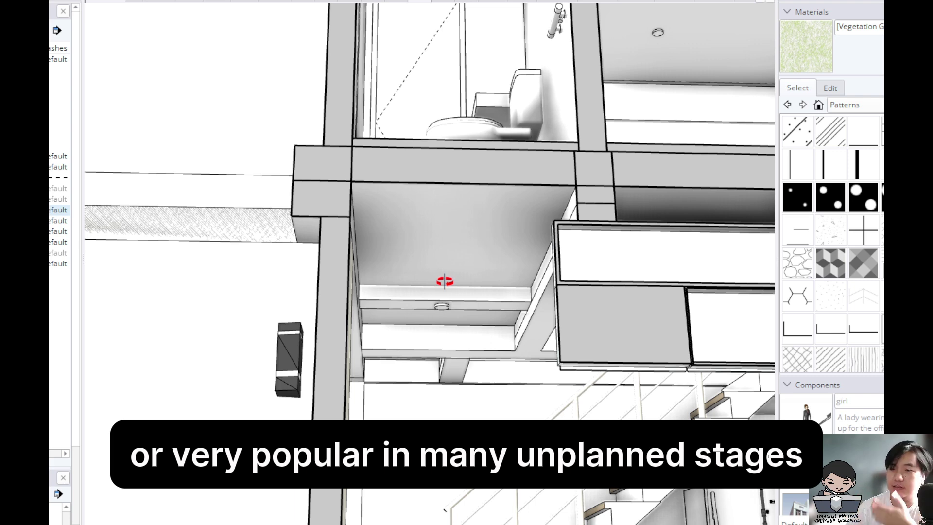
middle_drag(450, 281, 571, 254)
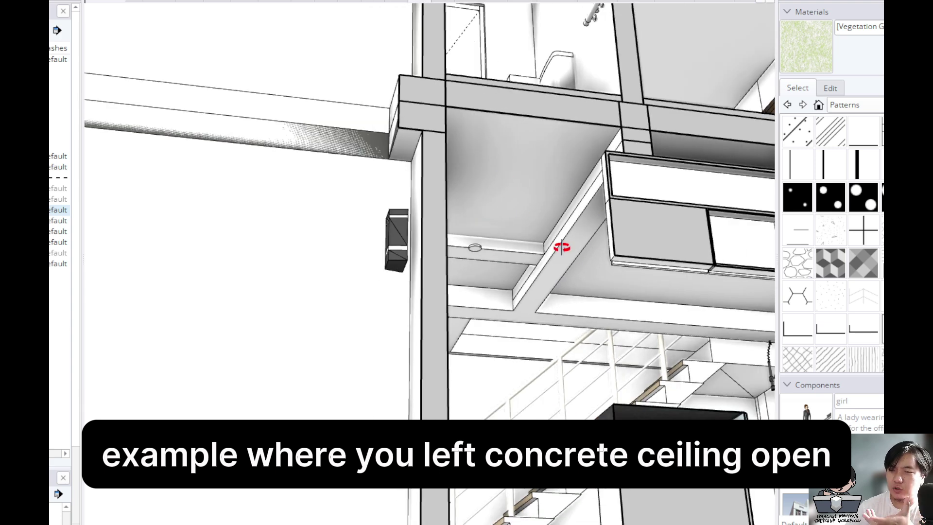
scroll(532, 254, up, 5)
scroll(464, 263, down, 3)
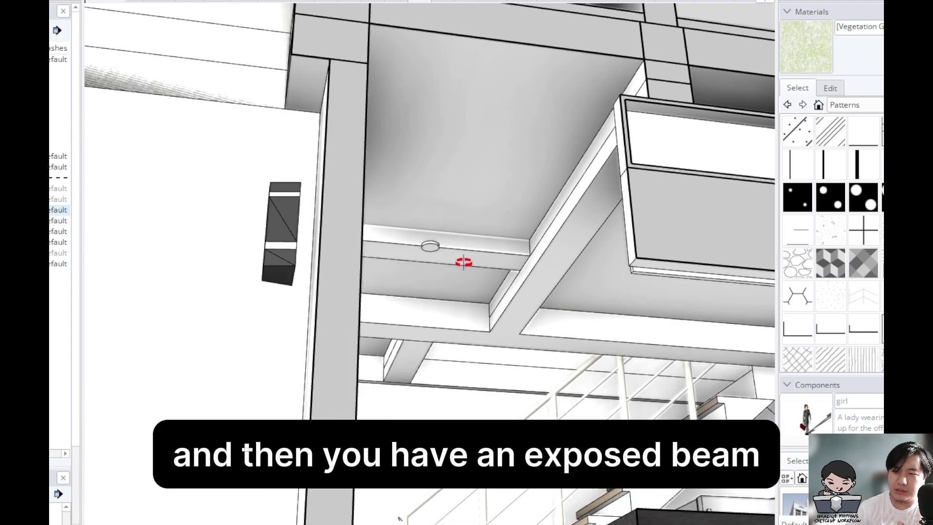
middle_drag(464, 262, 504, 142)
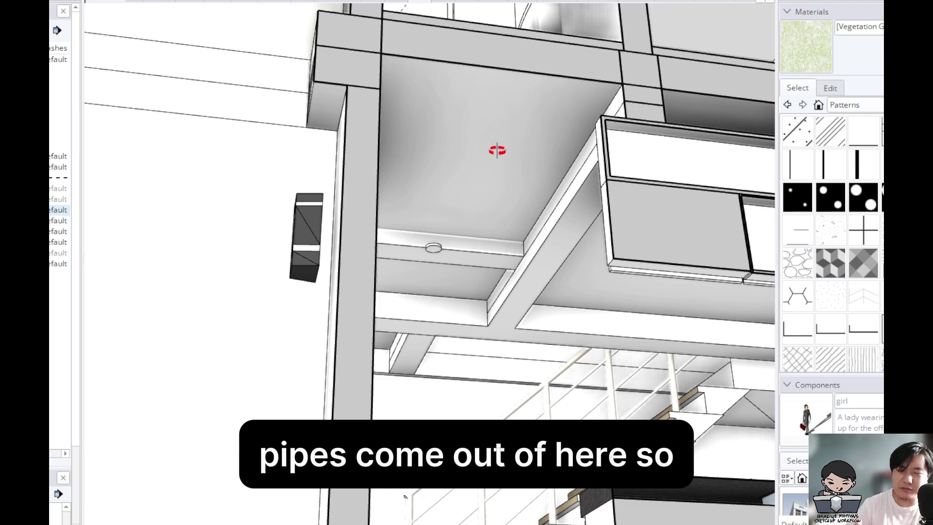
Look through the ground-floor living and kitchen areas in relation to the bathroom overhead
scroll(503, 152, down, 4)
middle_drag(525, 245, 152, 392)
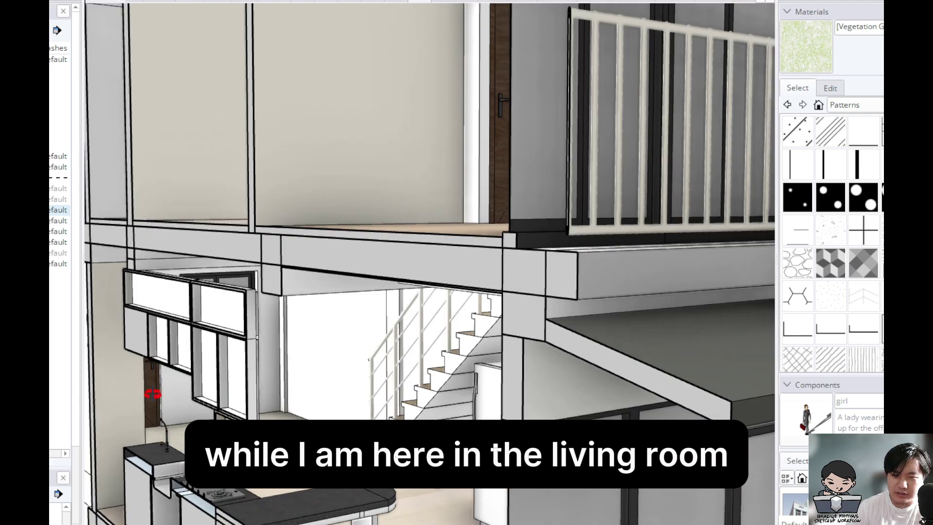
scroll(190, 416, up, 8)
shift+middle_drag(191, 416, 283, 318)
key(Page_Down)
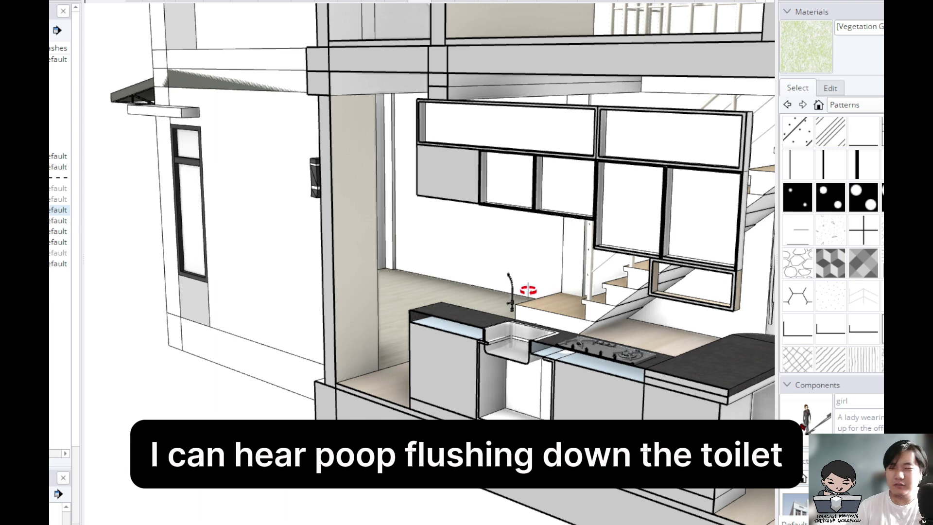
middle_drag(555, 305, 523, 253)
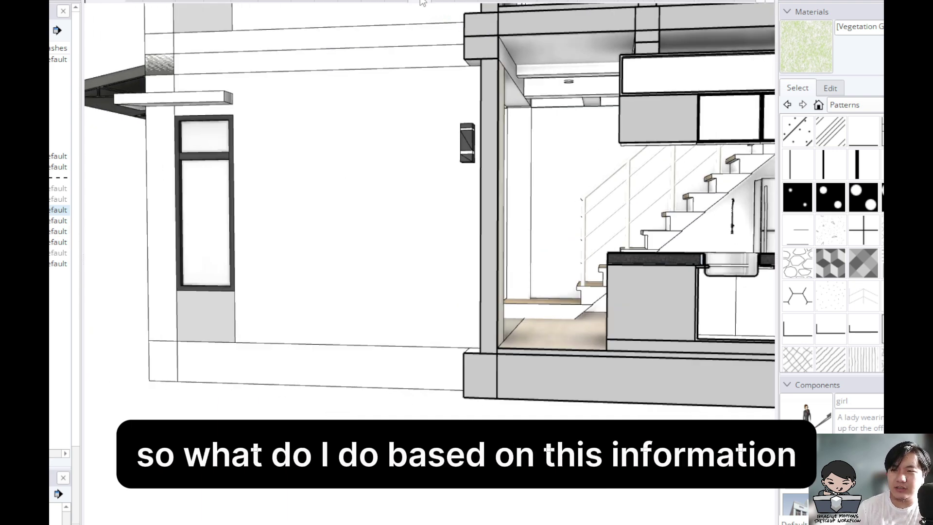
Recall the bathroom section scene and examine how the dropped ceiling meets the floor beams
click(422, 2)
scroll(377, 332, up, 6)
middle_drag(352, 334, 449, 253)
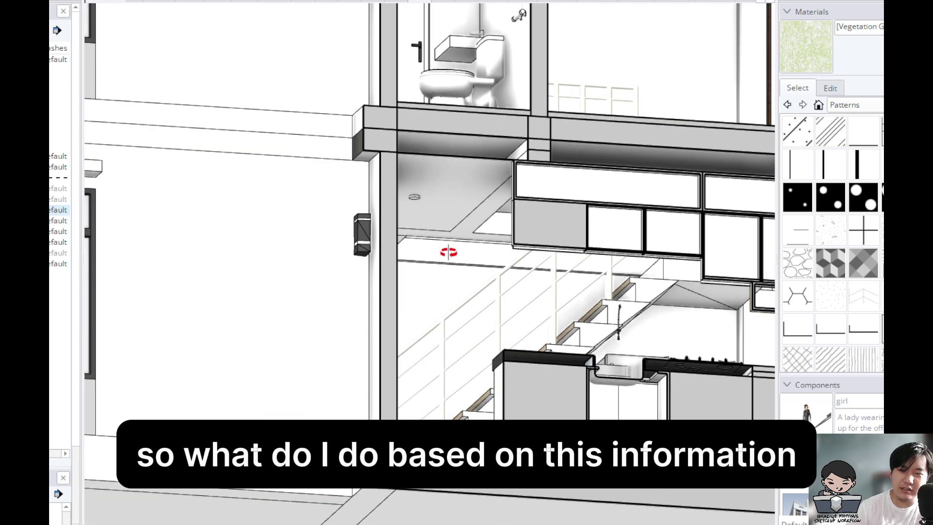
scroll(449, 252, down, 2)
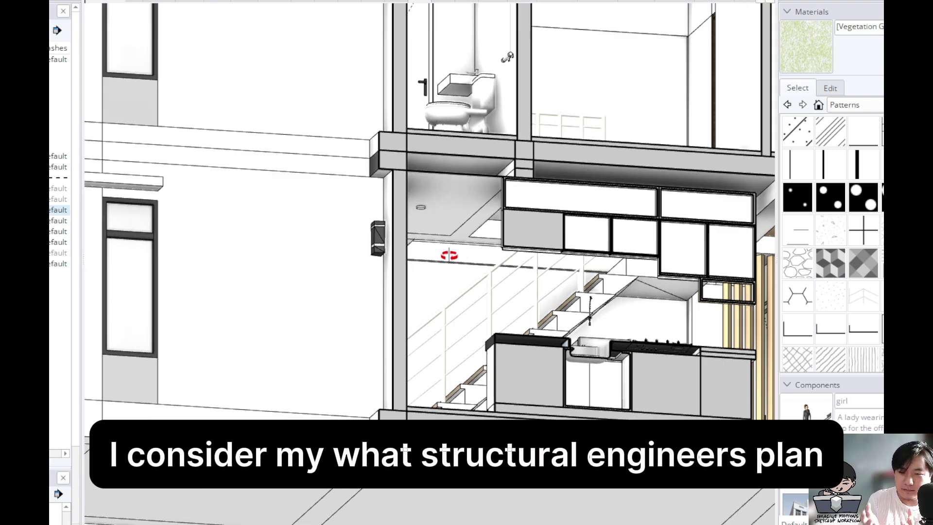
scroll(452, 204, up, 4)
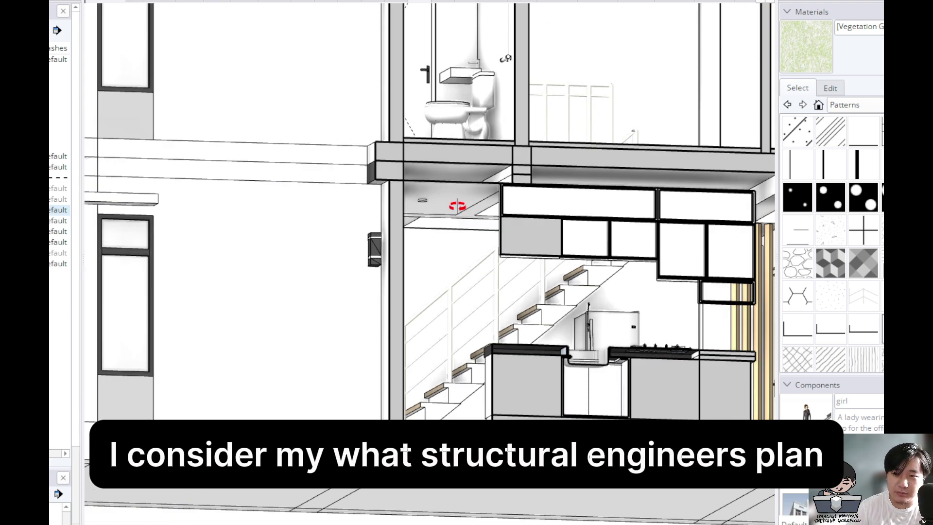
scroll(448, 171, down, 1)
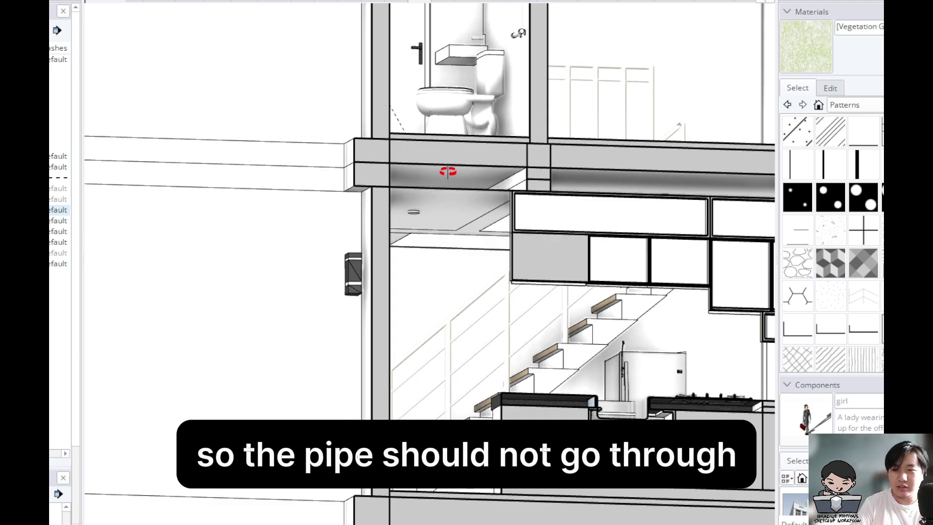
drag(479, 225, 462, 203)
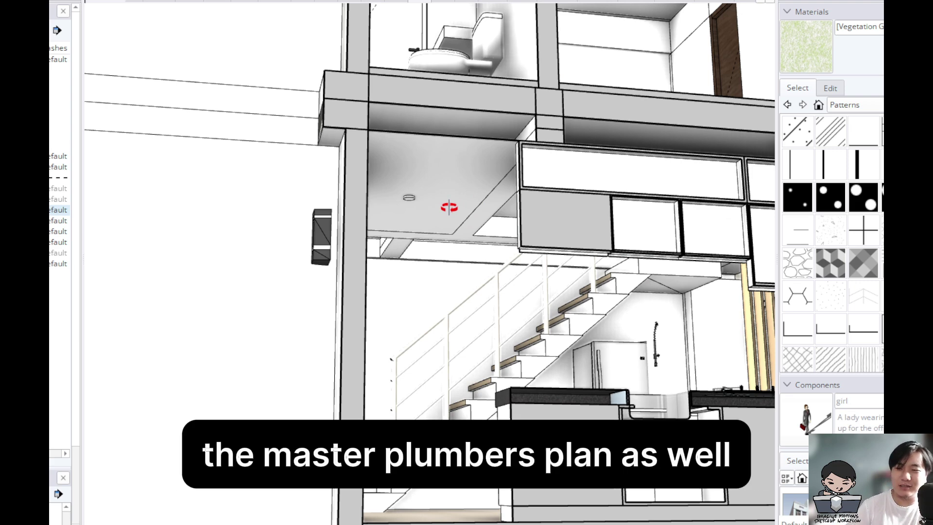
Inspect the pipe space between the bathroom slab and the dropped ceiling, including the ceiling light's location
scroll(449, 207, down, 2)
middle_drag(444, 201, 375, 284)
scroll(379, 265, up, 5)
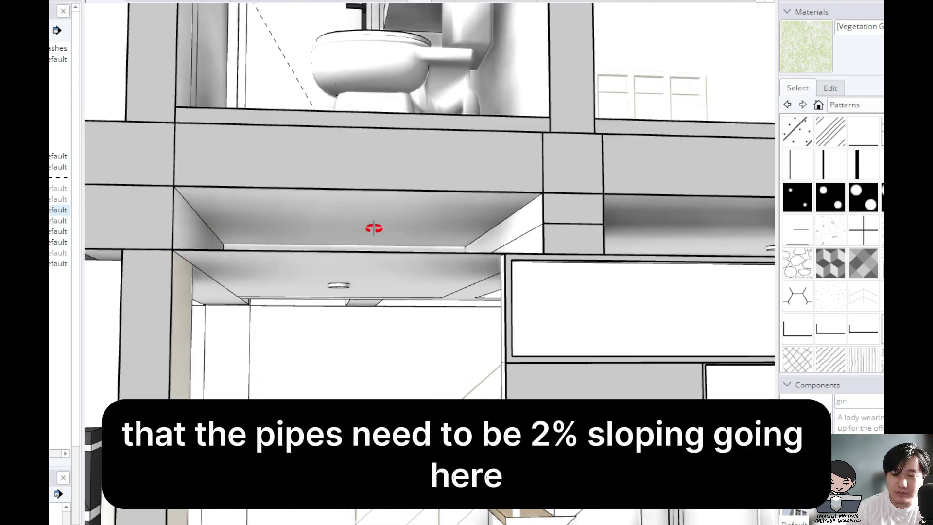
scroll(381, 221, down, 2)
scroll(381, 218, down, 5)
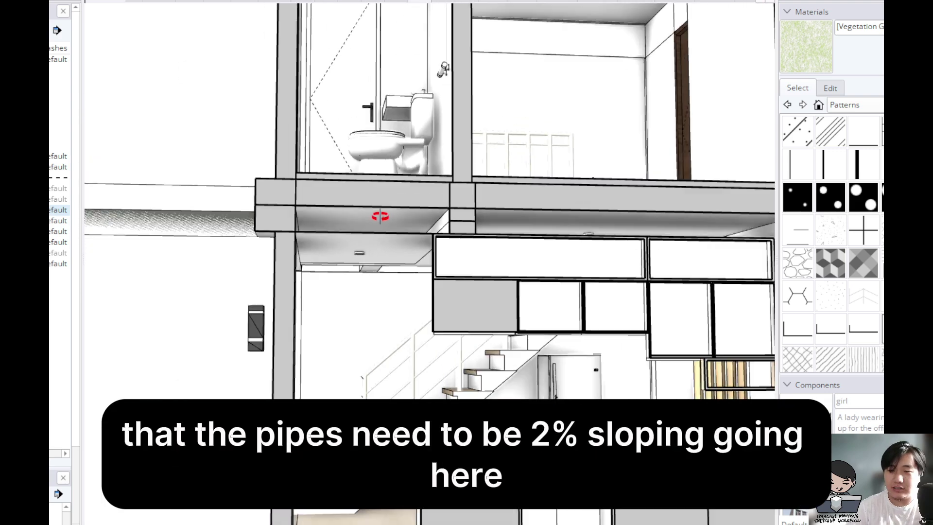
scroll(426, 266, up, 3)
scroll(418, 246, down, 3)
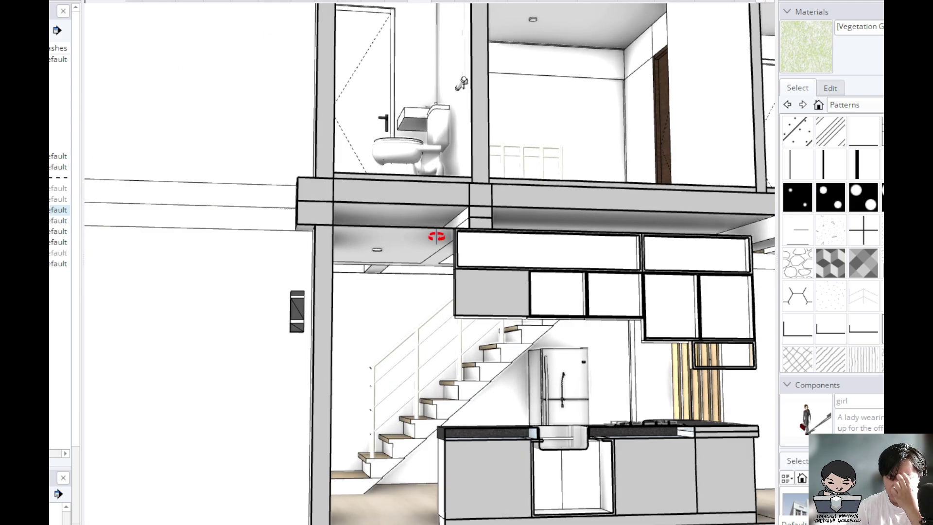
scroll(437, 236, up, 3)
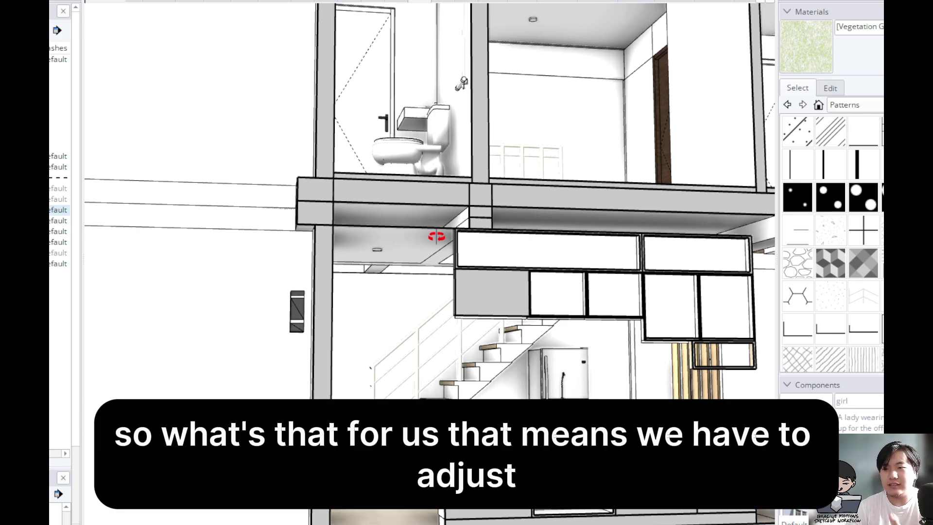
scroll(377, 252, up, 5)
scroll(376, 253, down, 2)
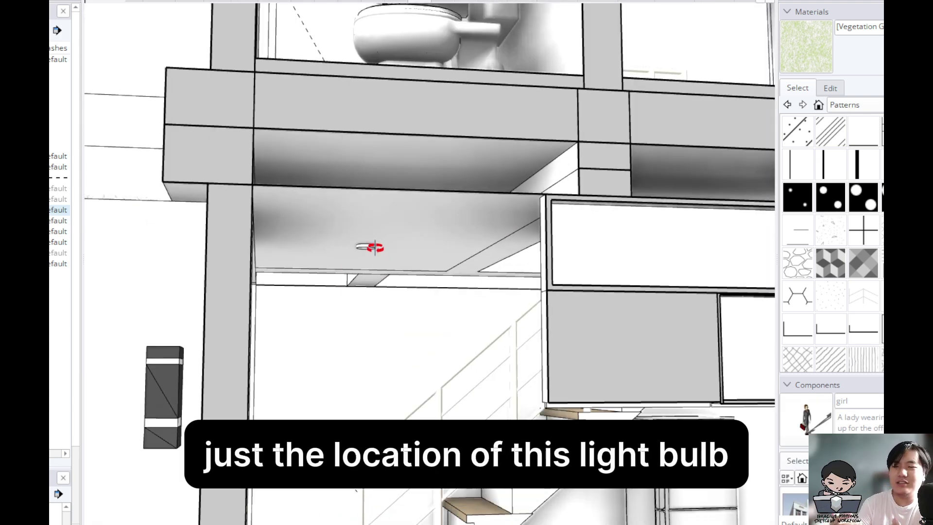
scroll(365, 235, down, 2)
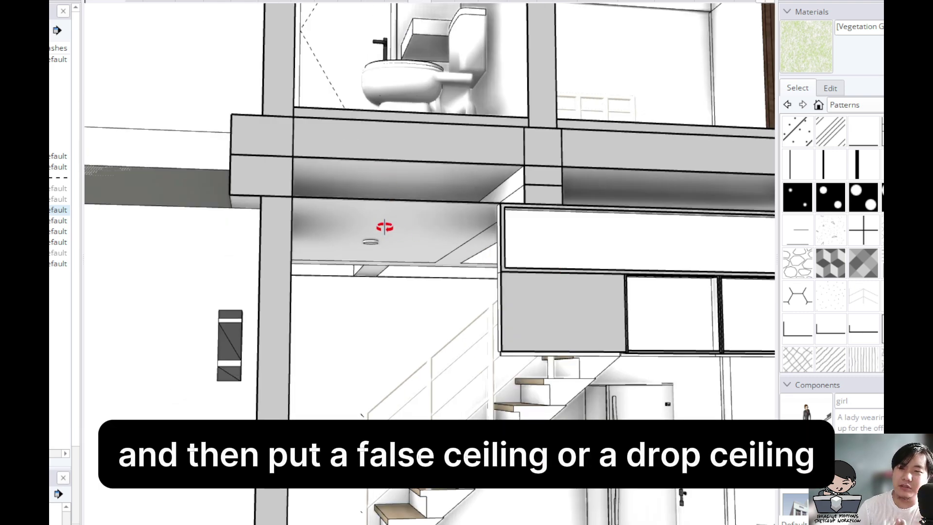
Return to the straight-on bathroom section scene and compare the ceiling void with the cabinets, wall light and stairs
click(424, 1)
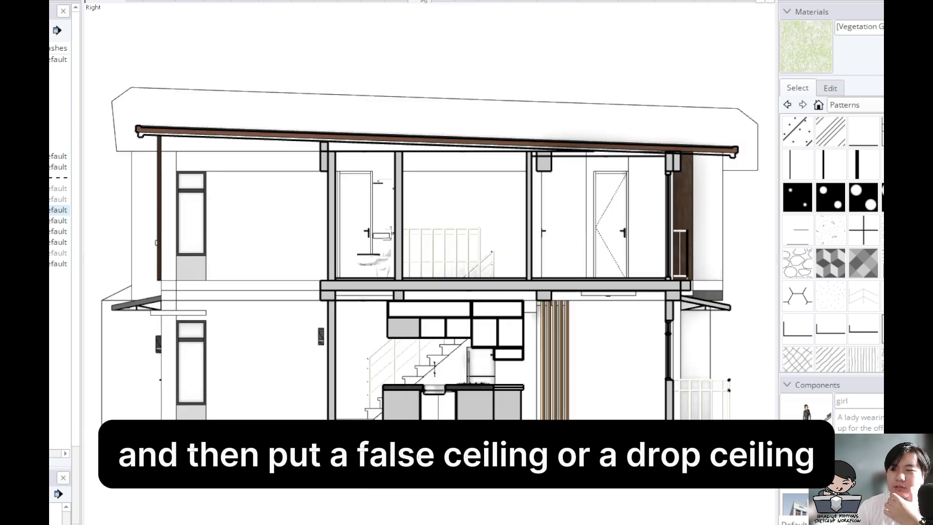
scroll(419, 281, up, 4)
scroll(431, 271, down, 1)
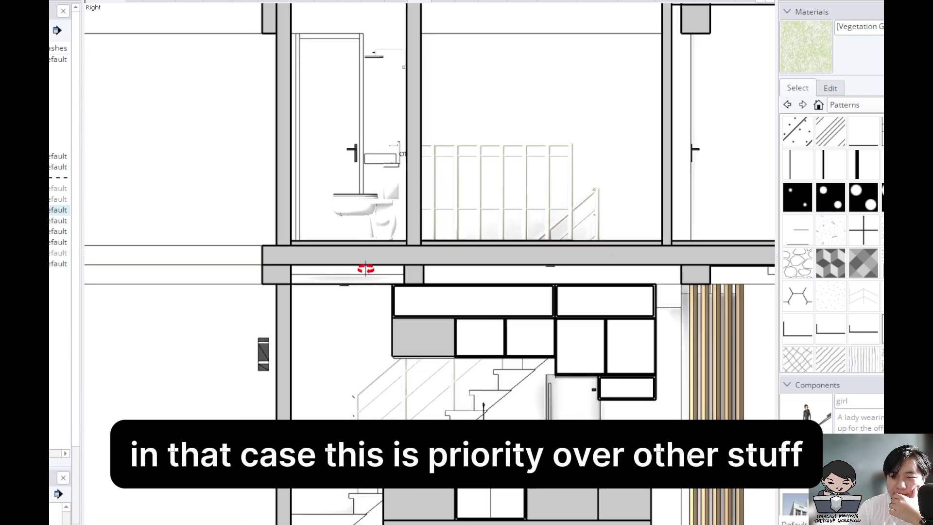
scroll(340, 277, down, 2)
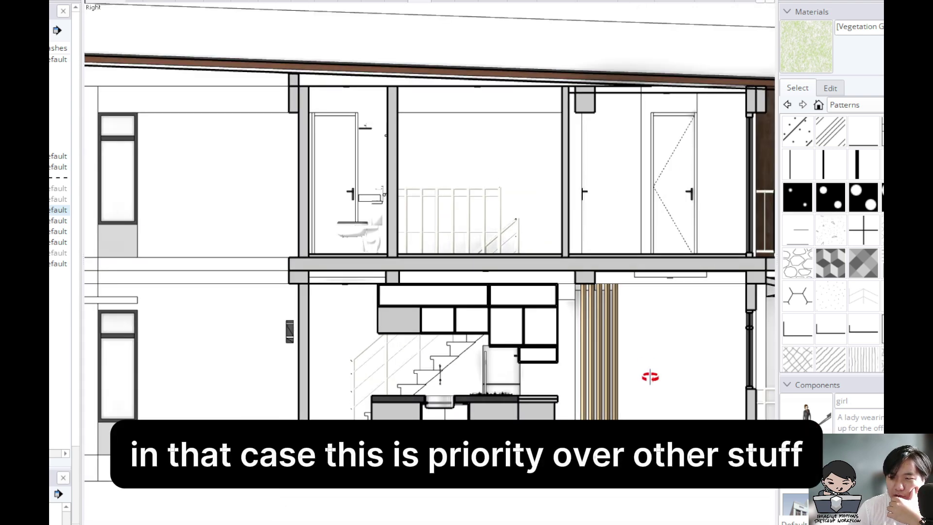
scroll(288, 339, up, 1)
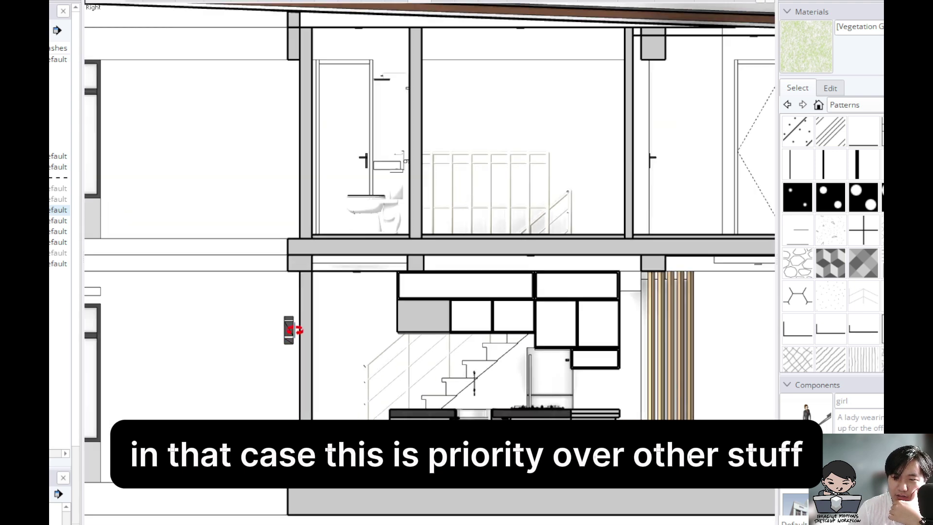
scroll(656, 343, down, 1)
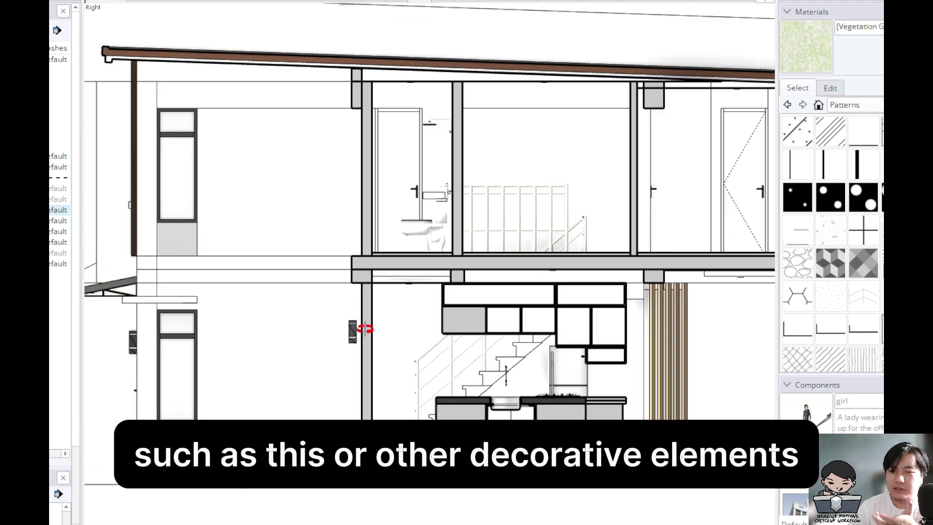
scroll(371, 328, up, 3)
scroll(422, 306, down, 2)
middle_drag(475, 325, 427, 264)
scroll(494, 219, up, 6)
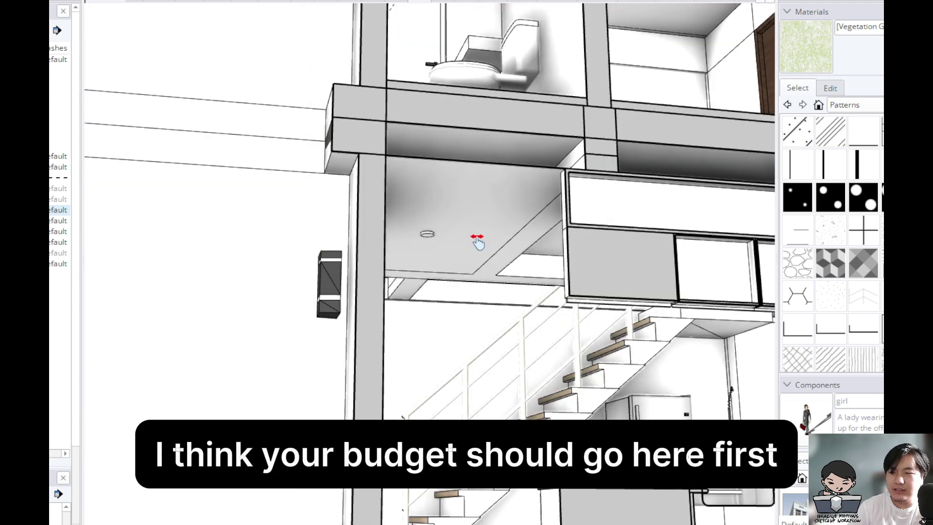
Inspect the underside of the dropped ceiling and its light in relation to the kitchen cabinets, stairs and bathroom above
drag(460, 232, 402, 267)
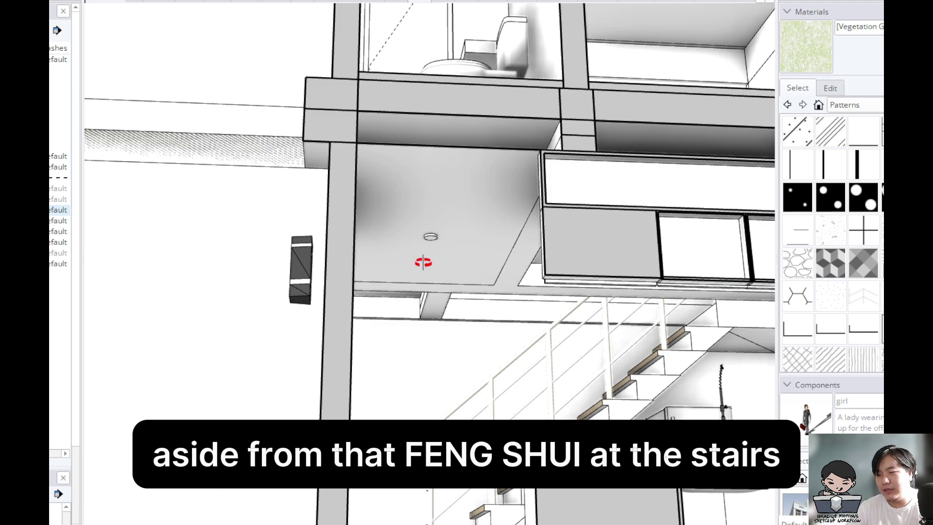
scroll(421, 257, down, 6)
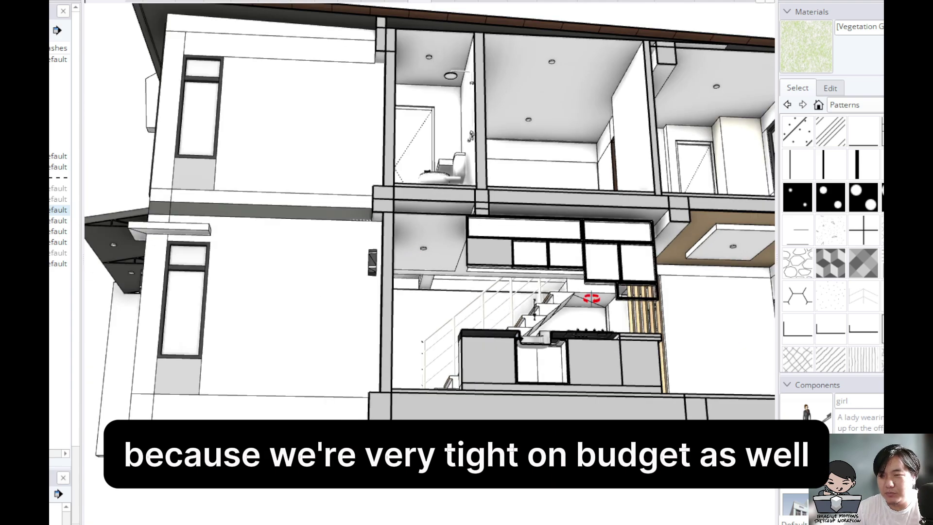
scroll(591, 298, up, 3)
scroll(592, 299, down, 3)
Examine the wooden slat screen and the white wall beside the ground-floor window
mouse_move(592, 298)
middle_down()
mouse_move(466, 244)
mouse_move(335, 309)
mouse_move(465, 360)
middle_up()
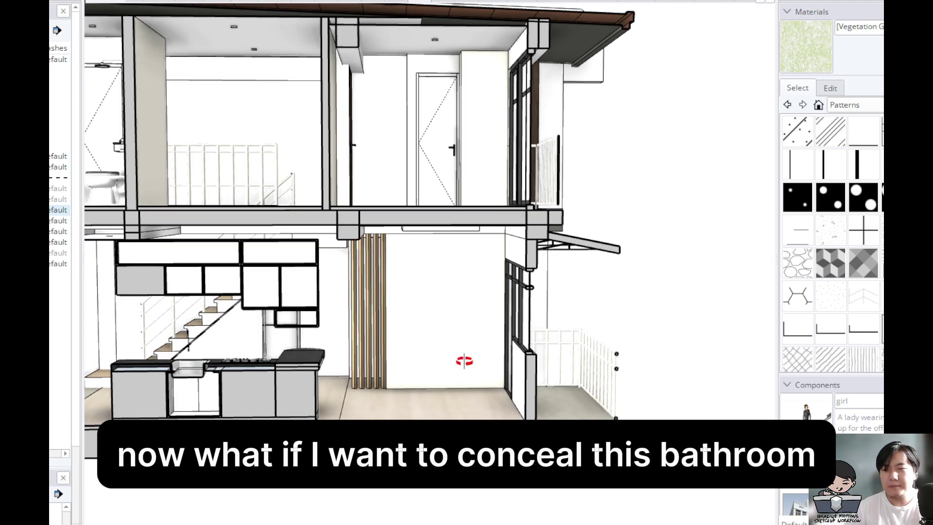
scroll(462, 358, up, 5)
middle_drag(348, 281, 360, 274)
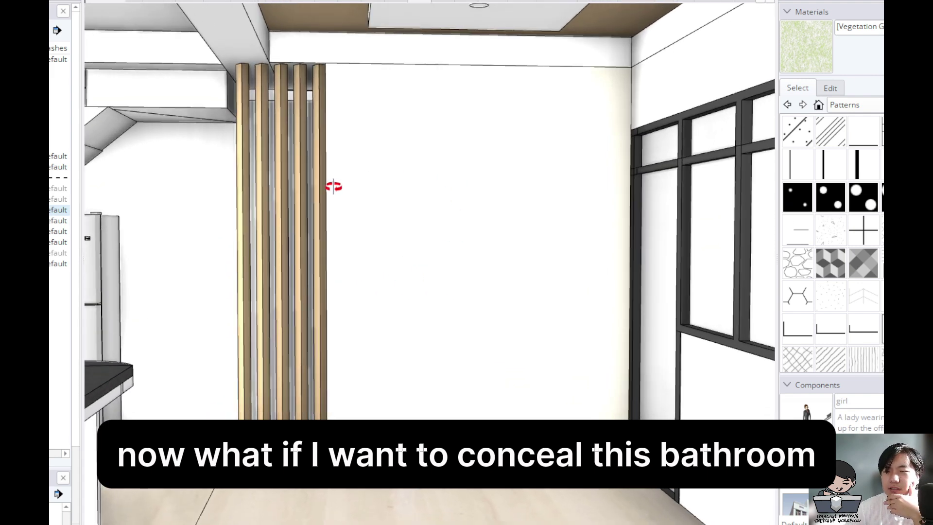
scroll(279, 210, down, 2)
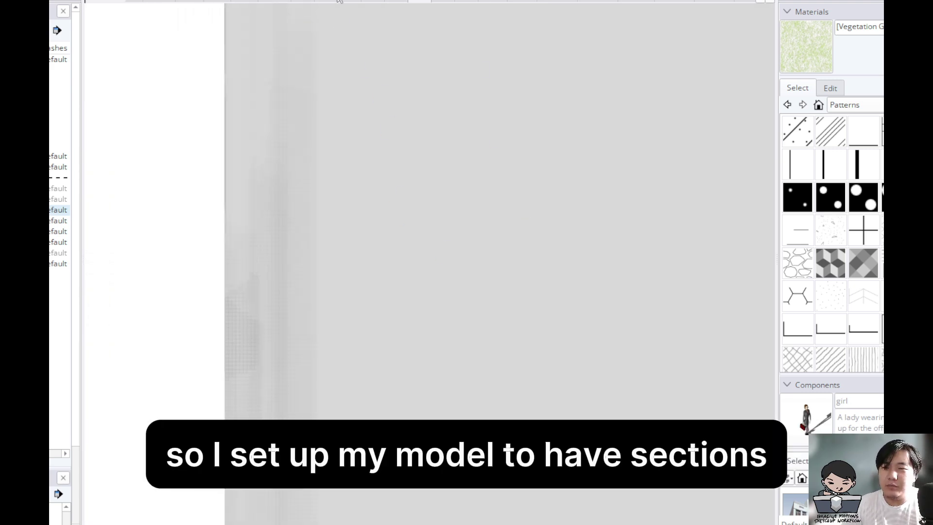
Compare the lengthwise section scenes through the kitchen and stairs, and examine the ground-floor bathroom behind the refrigerator
click(419, 3)
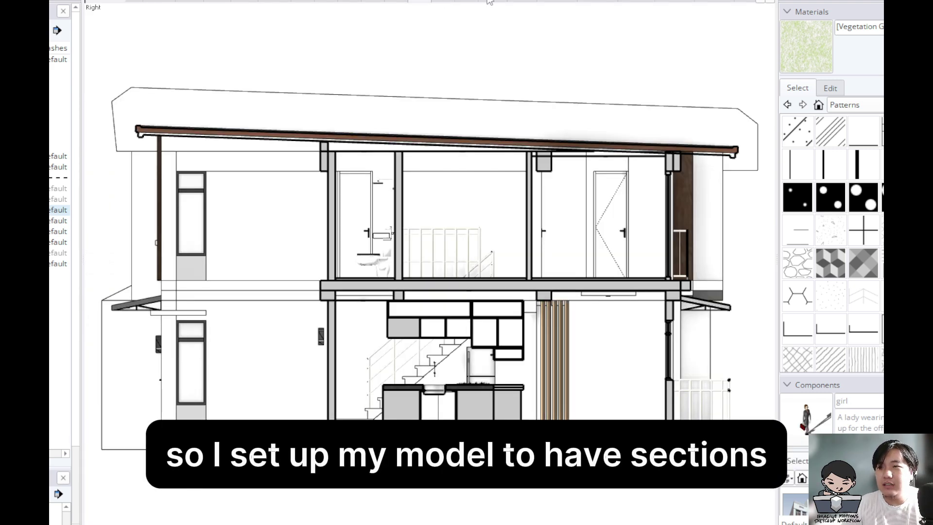
click(474, 2)
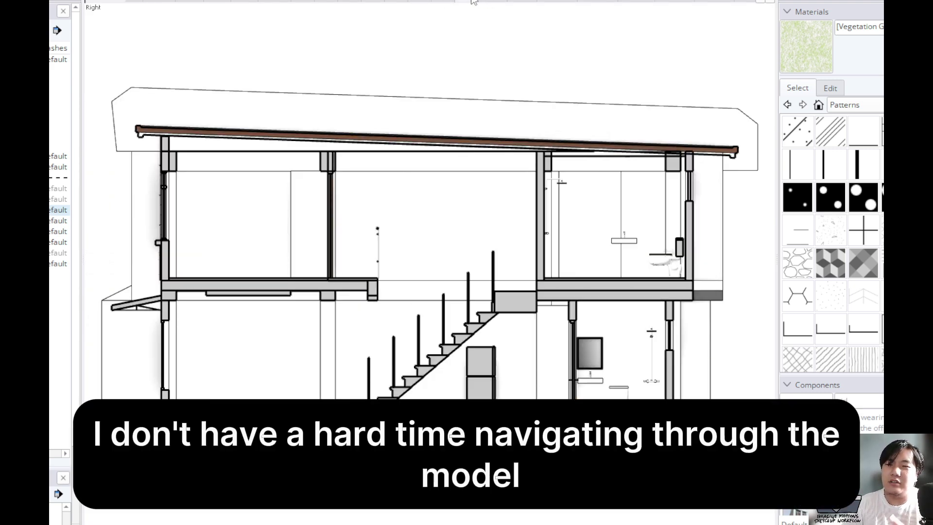
click(448, 2)
click(464, 2)
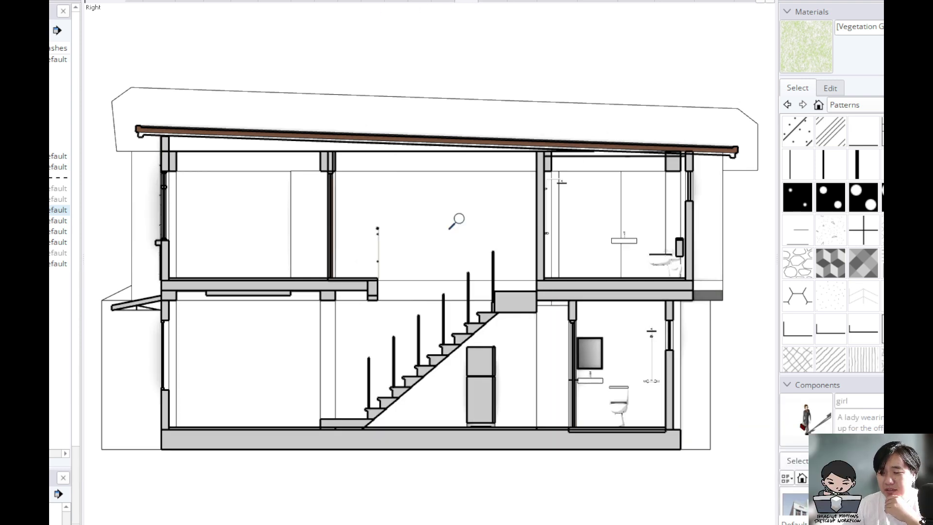
scroll(604, 297, up, 6)
scroll(537, 338, down, 2)
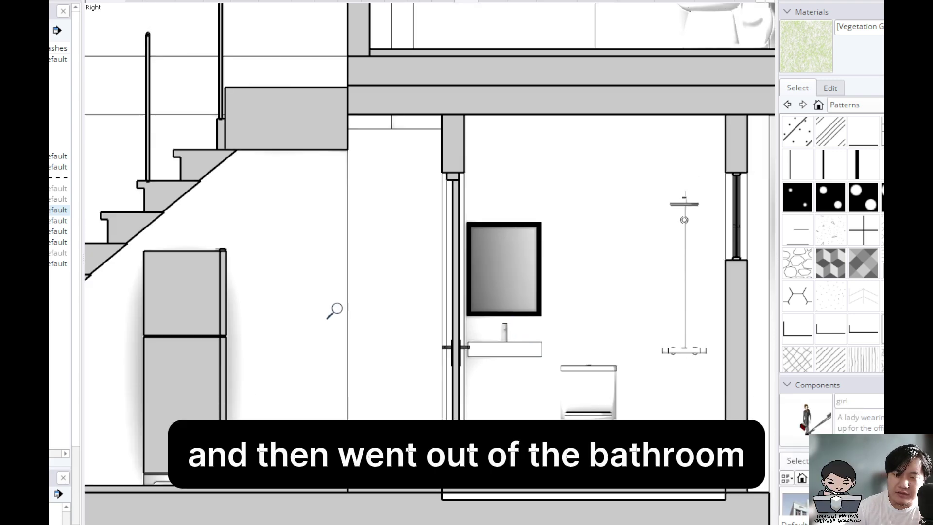
scroll(396, 285, down, 2)
Recall the section scene in front of the stairs and examine the slat screen between the refrigerator and the white wall
click(443, 1)
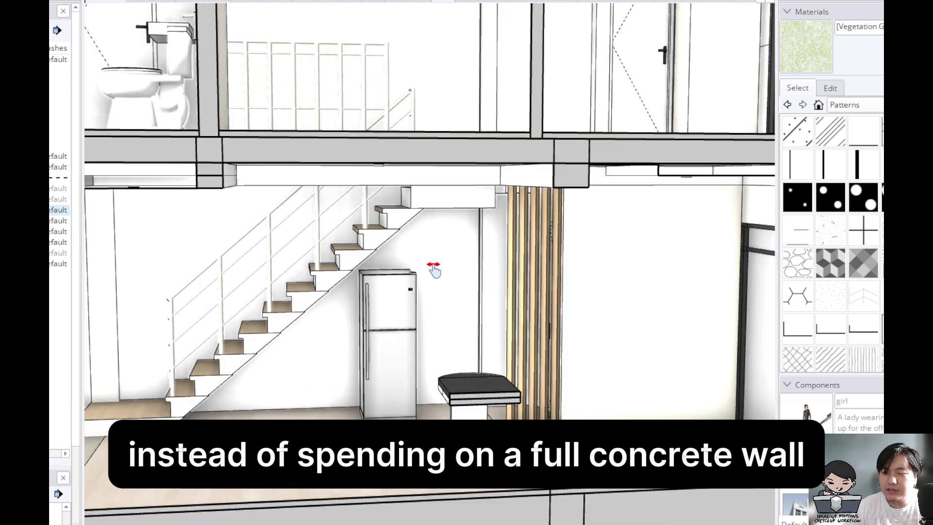
mouse_move(433, 267)
middle_down()
mouse_move(454, 245)
mouse_move(434, 269)
mouse_move(296, 275)
middle_up()
scroll(519, 154, up, 3)
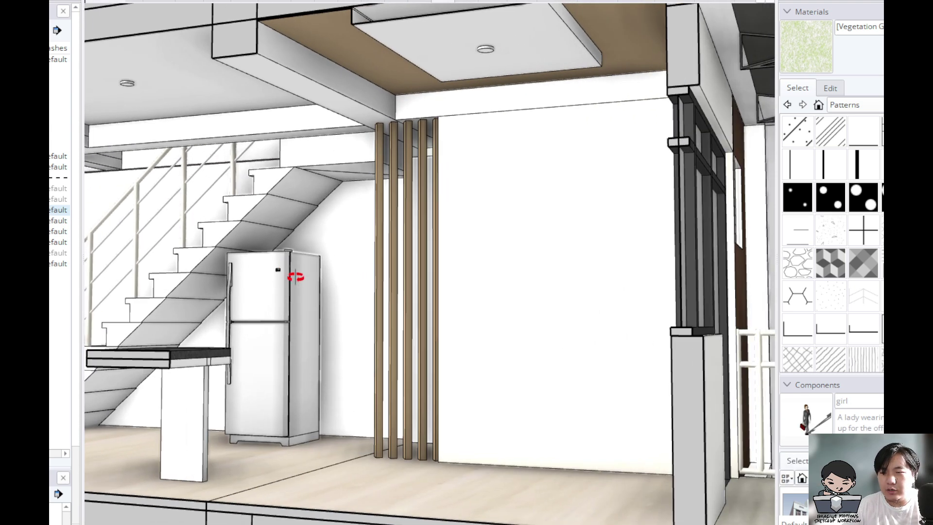
scroll(385, 331, up, 3)
scroll(428, 305, down, 2)
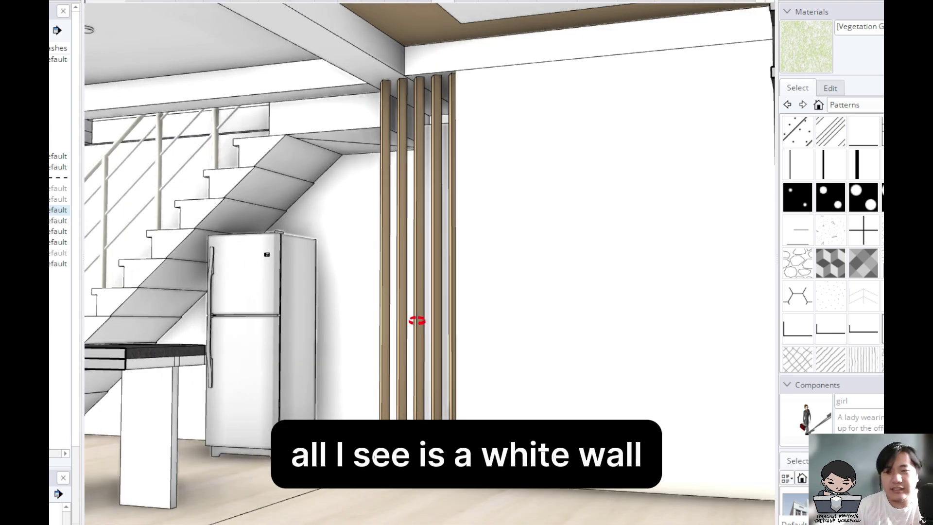
Inspect the angled slats close up from both sides to check how they screen the toilet door
scroll(416, 322, up, 6)
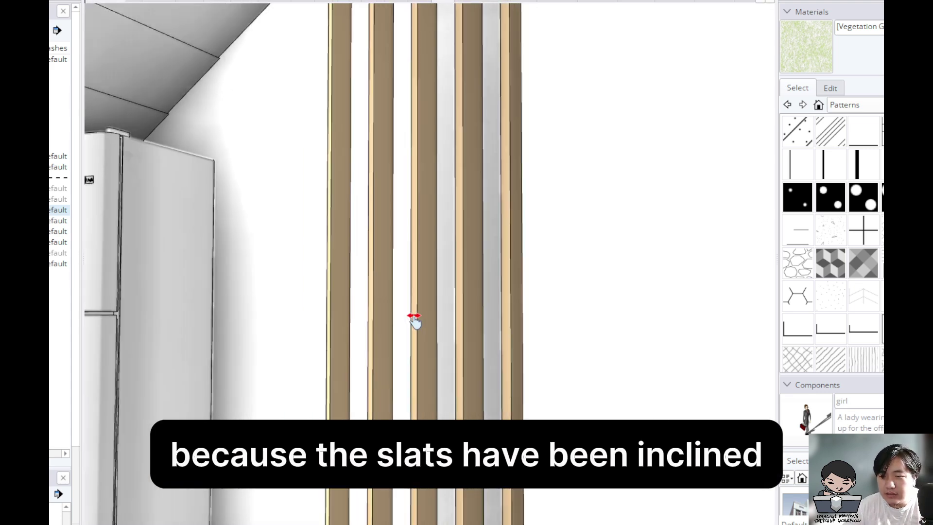
scroll(423, 385, down, 5)
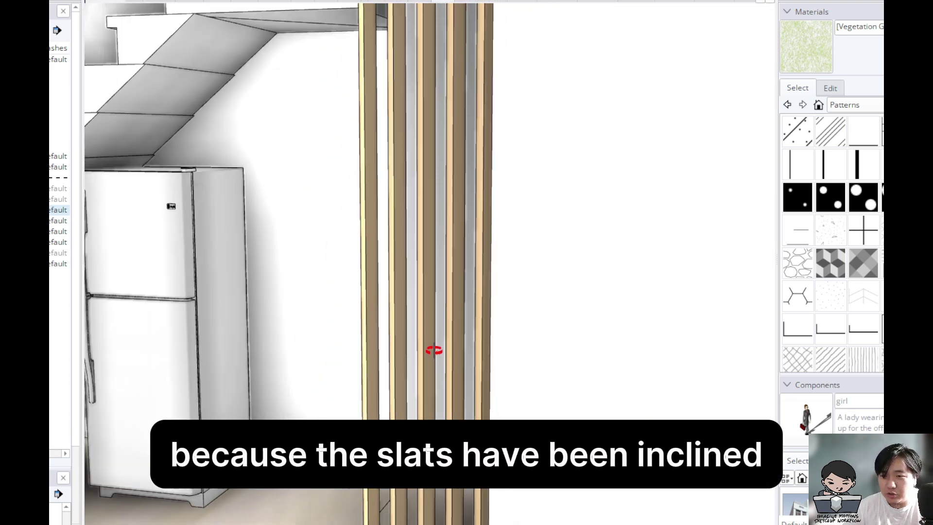
scroll(428, 346, down, 2)
mouse_move(424, 343)
middle_down()
mouse_move(343, 327)
mouse_move(688, 322)
mouse_move(527, 298)
mouse_move(614, 291)
mouse_move(418, 296)
middle_up()
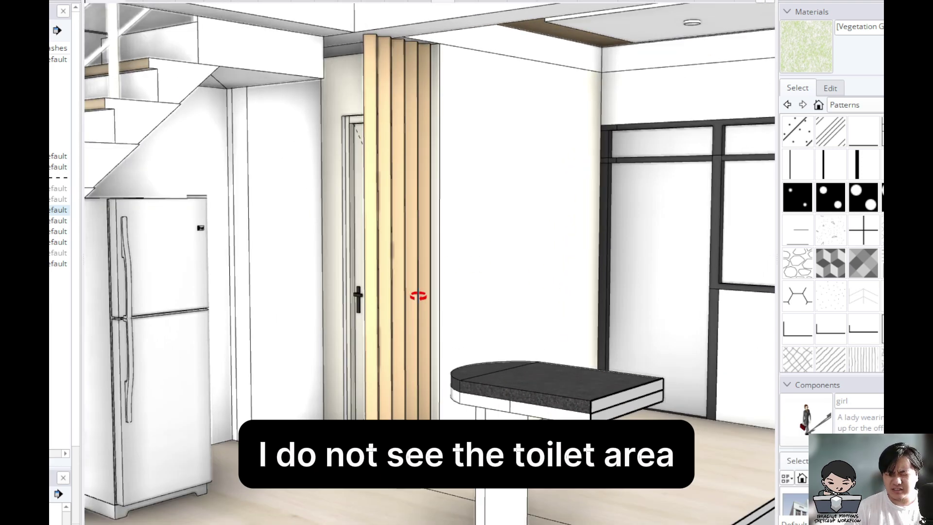
scroll(380, 294, up, 6)
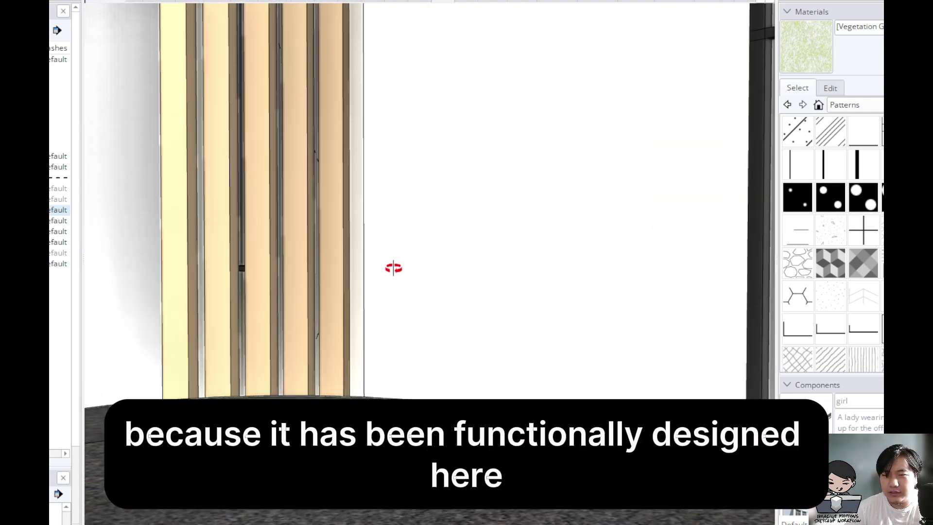
mouse_move(393, 268)
middle_down()
mouse_move(450, 307)
mouse_move(450, 247)
middle_up()
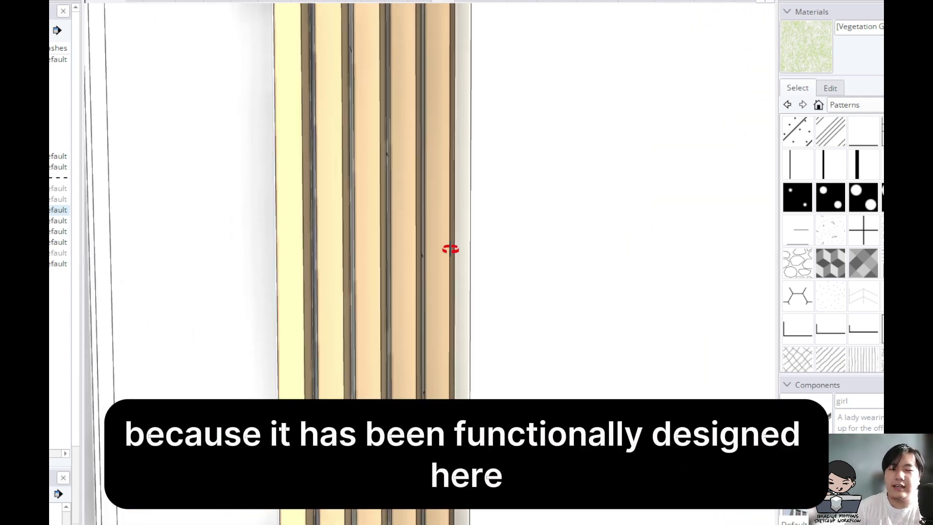
Compare the slat screen with the counter, refrigerator and stairs within the whole cutaway house
scroll(450, 248, down, 4)
scroll(419, 261, up, 4)
scroll(417, 262, down, 8)
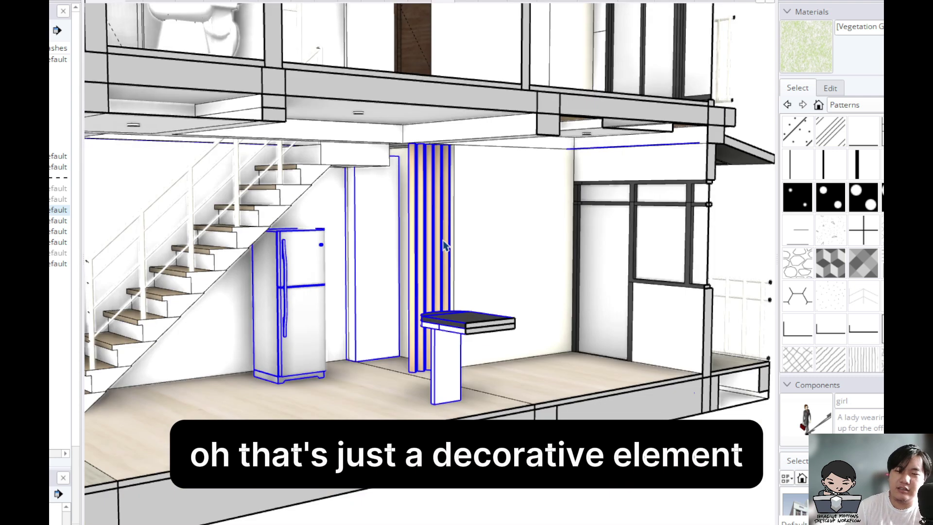
scroll(445, 245, down, 10)
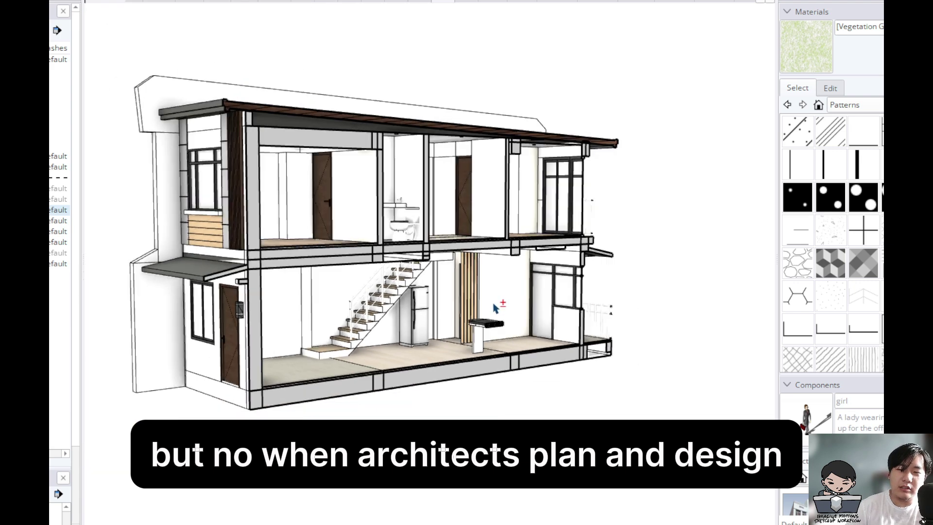
Undo the flat rectangle's lines drawn in the ground-floor area beside the stairs
shift+middle_drag(407, 275, 469, 326)
scroll(469, 327, up, 2)
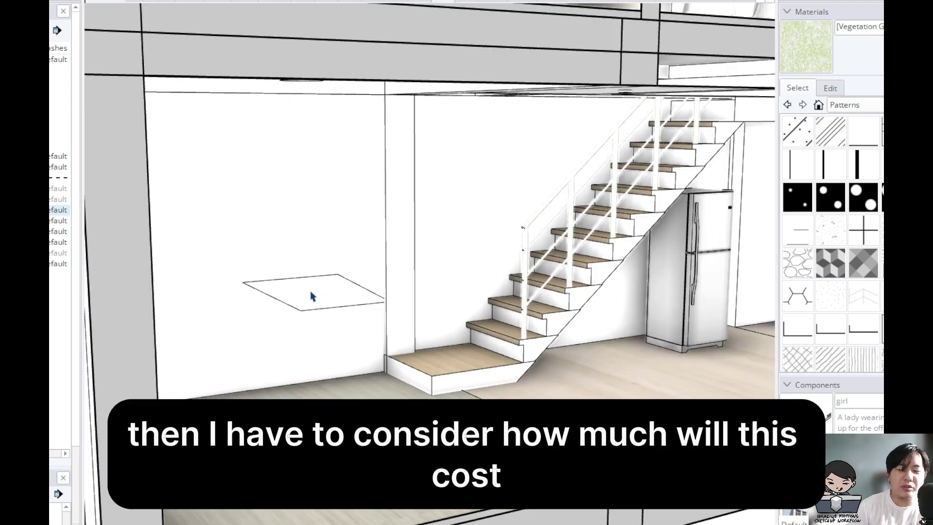
key(ctrl+z)
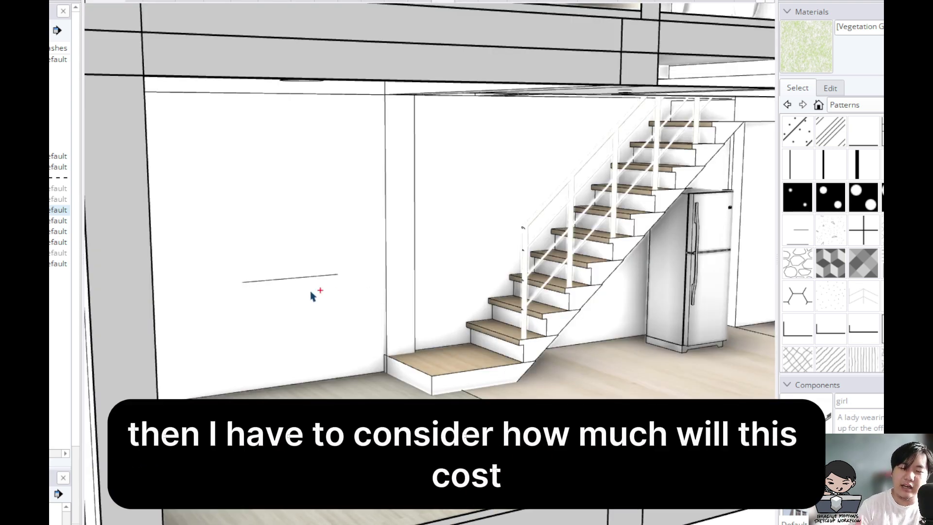
key(ctrl+z)
Examine the staircase and its railing from several angles within the cutaway of both floors
scroll(311, 295, down, 5)
mouse_move(321, 299)
middle_down()
mouse_move(354, 331)
mouse_move(339, 496)
middle_up()
scroll(371, 378, up, 4)
scroll(372, 377, down, 4)
mouse_move(371, 378)
middle_down()
mouse_move(381, 377)
mouse_move(371, 270)
mouse_move(329, 160)
mouse_move(371, 219)
mouse_move(378, 210)
mouse_move(402, 302)
mouse_move(357, 287)
middle_up()
scroll(329, 161, up, 3)
scroll(381, 211, down, 5)
scroll(357, 287, down, 2)
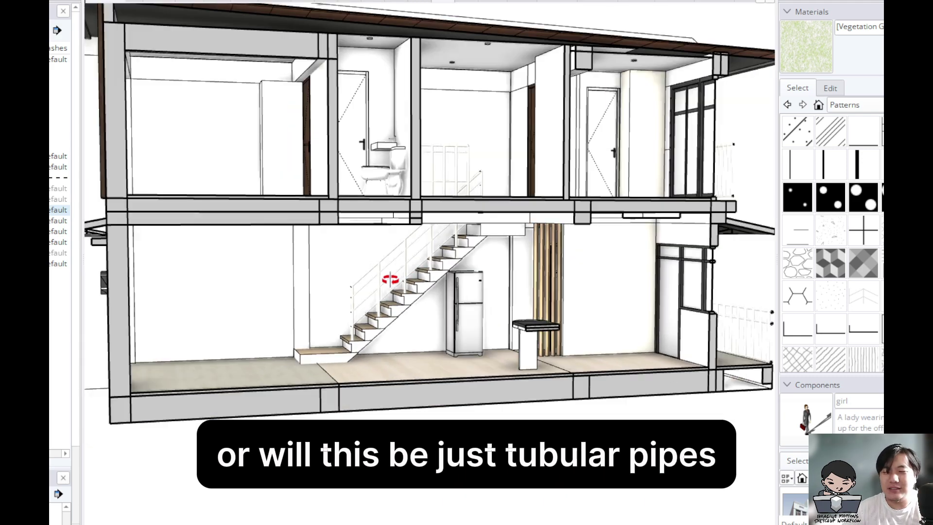
scroll(412, 267, up, 3)
middle_drag(438, 266, 389, 290)
scroll(385, 313, down, 3)
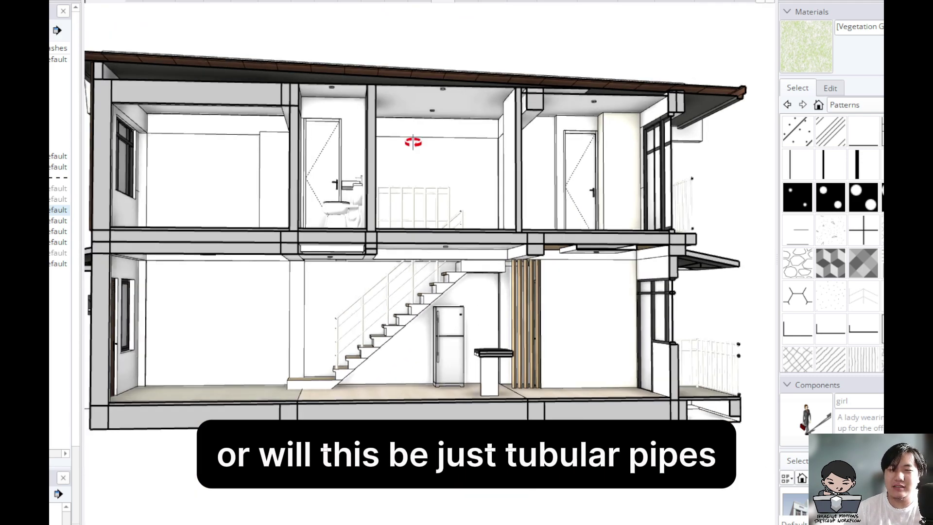
scroll(413, 141, down, 2)
Step back through the section scenes, from the lengthwise kitchen section to the crosswise sections through the stairs
click(403, 3)
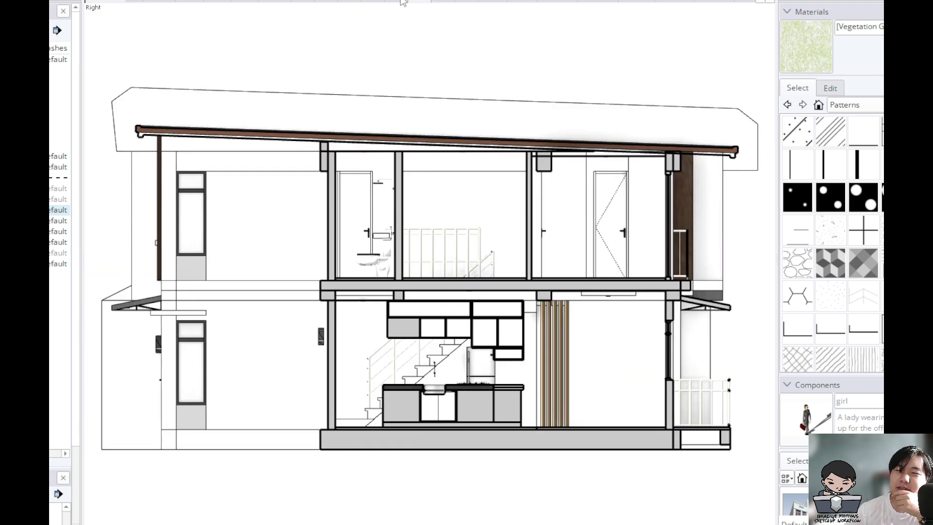
click(377, 2)
click(332, 4)
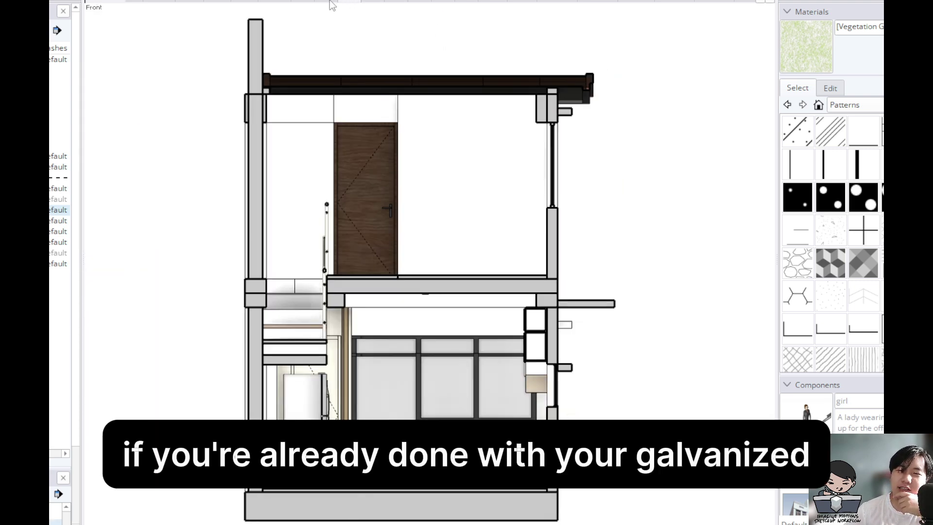
click(301, 4)
click(307, 4)
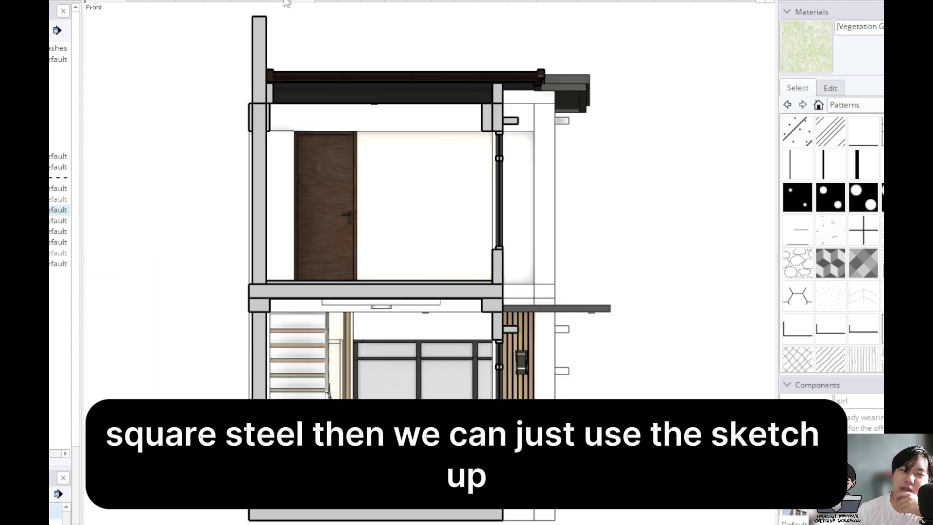
Recall an uncut scene and view the house exterior in 3D with its grid lines, levels and window tags
click(242, 4)
scroll(333, 134, down, 2)
middle_drag(334, 135, 552, 303)
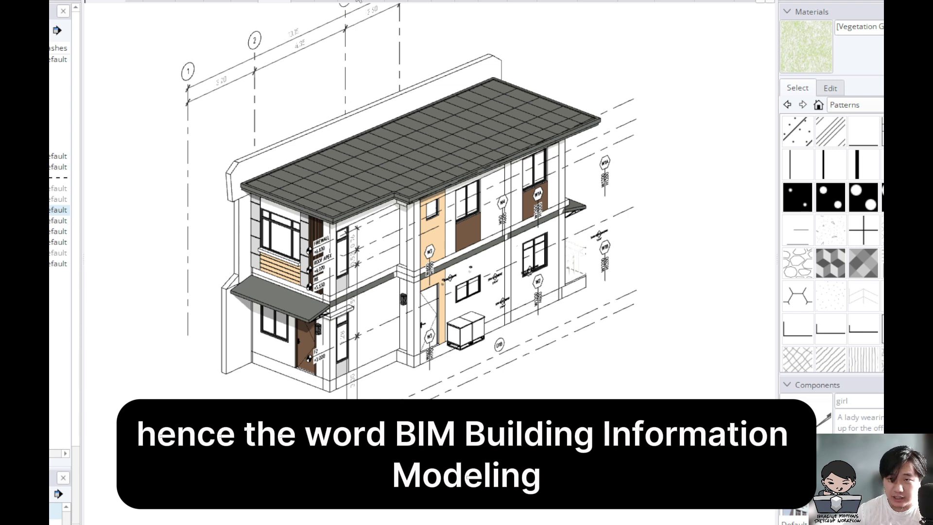
Step forward through the crosswise section scenes and on to the lengthwise kitchen and stair sections
click(359, 1)
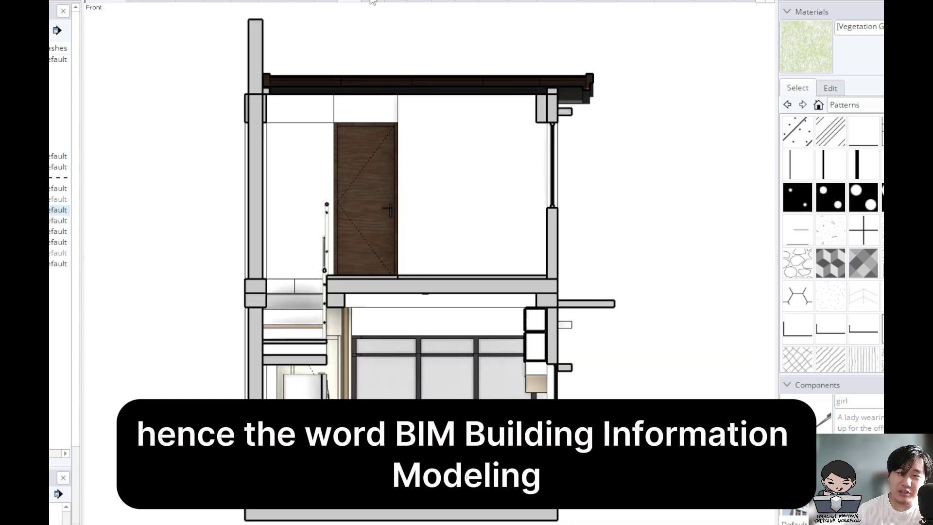
click(378, 2)
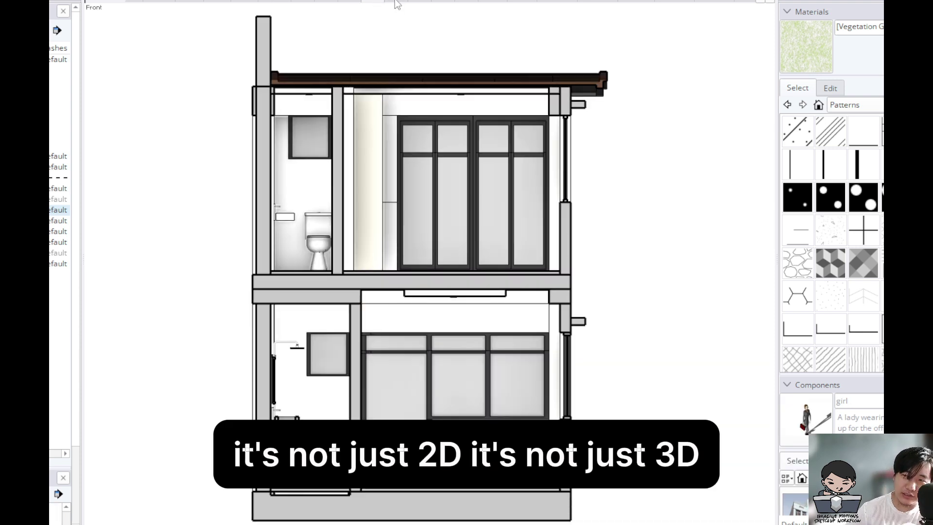
click(395, 3)
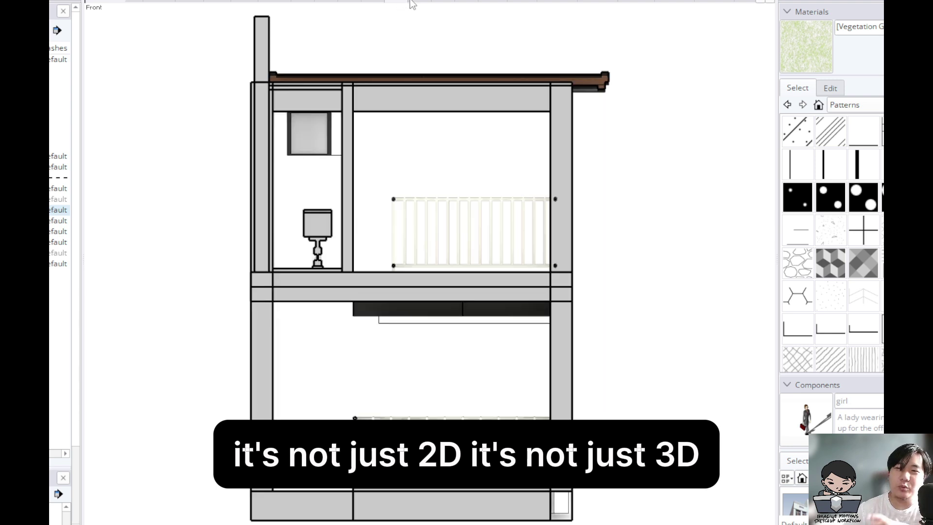
click(412, 3)
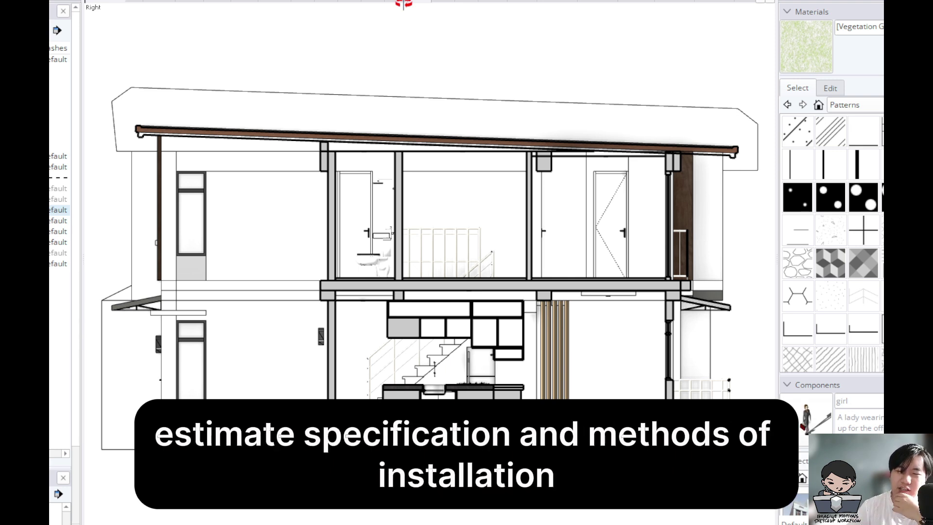
click(444, 1)
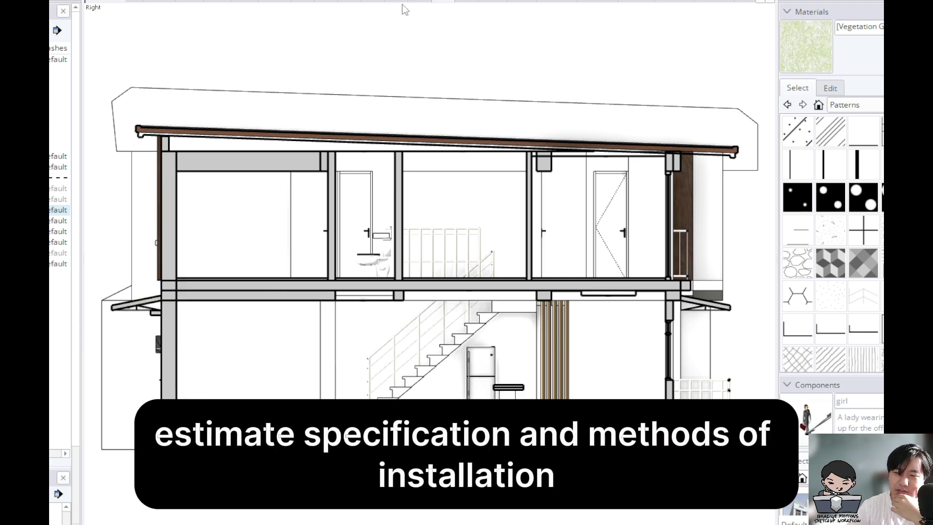
click(476, 4)
middle_drag(473, 3, 360, 188)
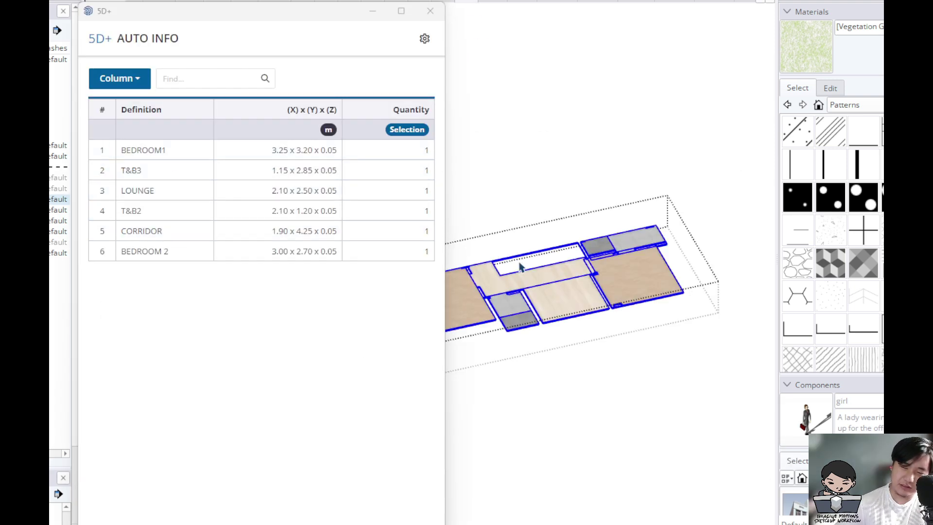
Deselect the floor pieces and select a single purlin inside the roof group to list its data in 5D+ Auto Info
click(589, 306)
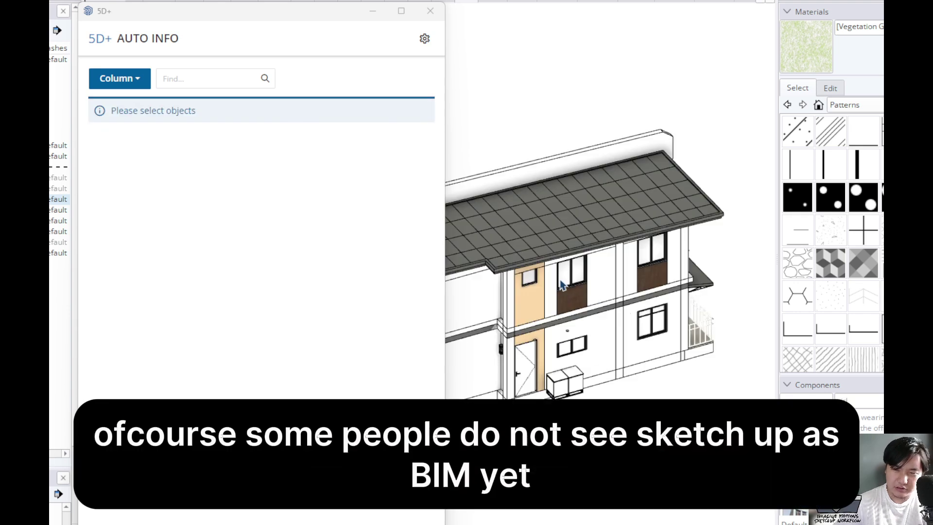
click(556, 235)
double_click(557, 236)
click(556, 235)
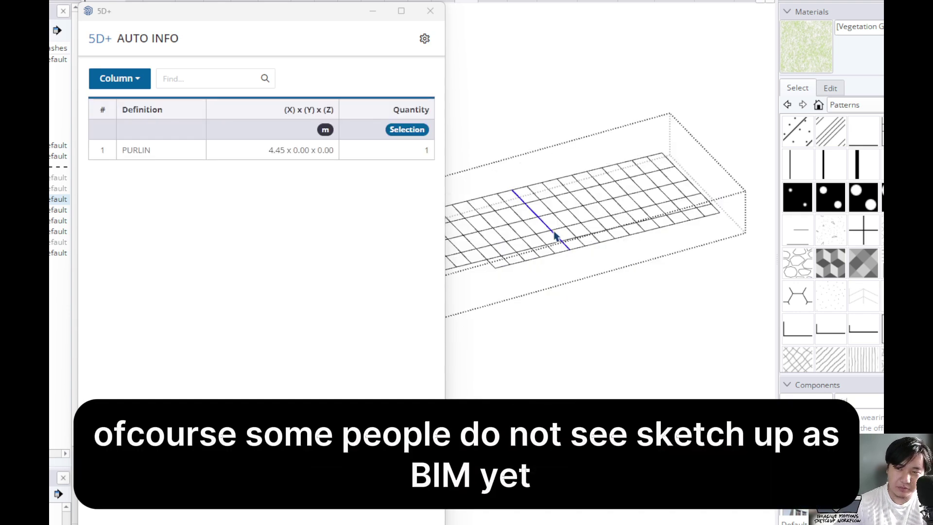
Select all purlins and rafters inside the roof group to list their sizes and quantities in 5D+ Auto Info, and clear the selection
key(ctrl+a)
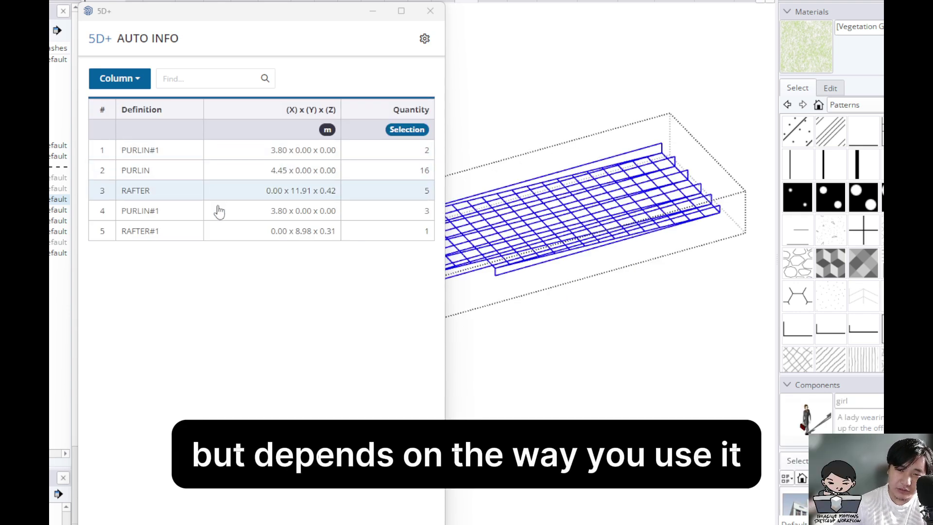
click(535, 337)
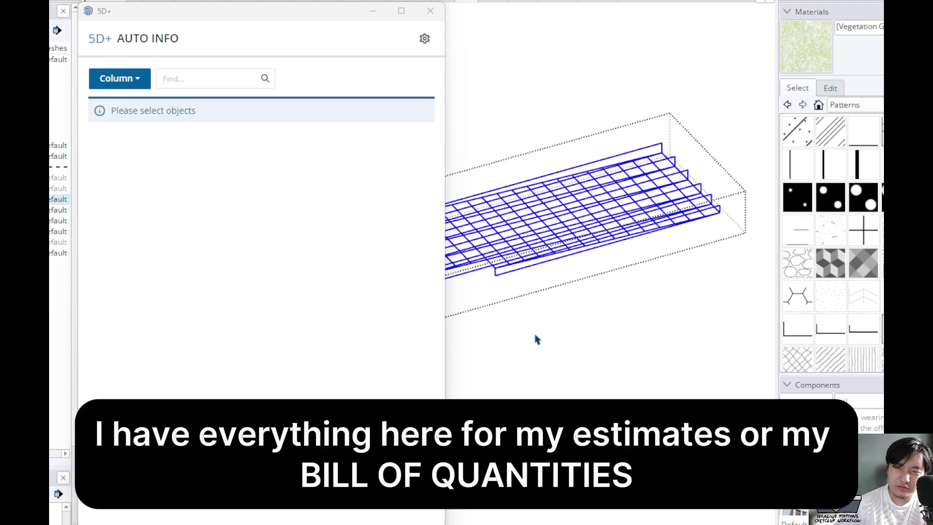
click(529, 304)
double_click(529, 304)
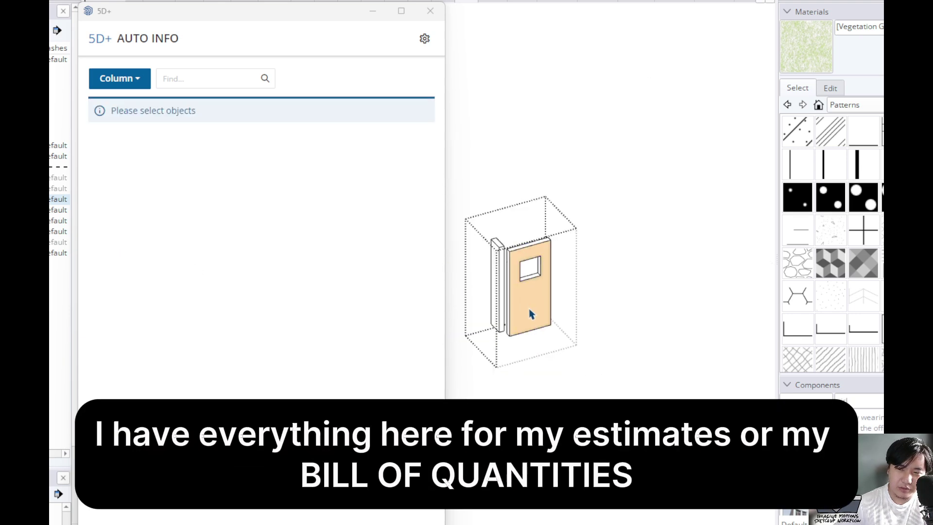
click(602, 288)
Open the upper-floor window group and select the wide window under the roof to list its data in 5D+ Auto Info
scroll(564, 350, down, 3)
shift+middle_drag(567, 349, 695, 311)
scroll(573, 284, up, 3)
click(571, 281)
scroll(512, 233, up, 3)
double_click(512, 233)
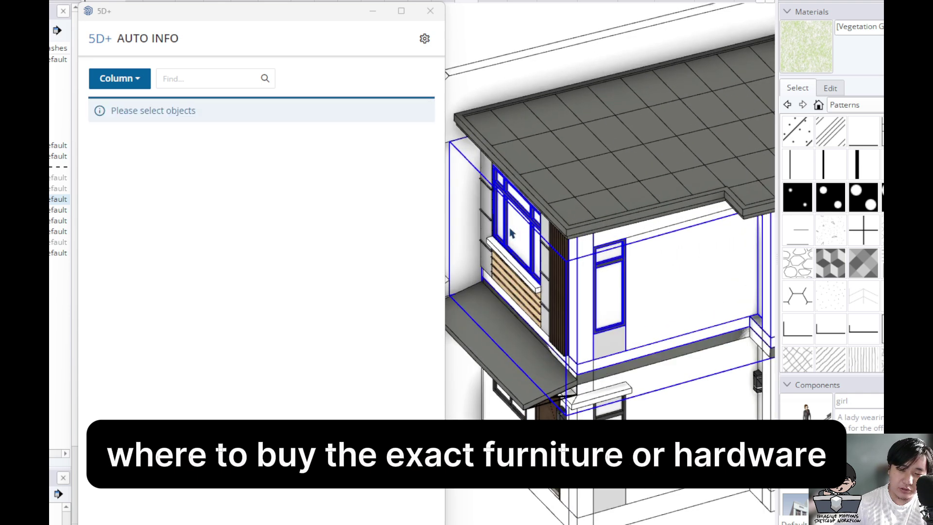
double_click(514, 221)
click(515, 219)
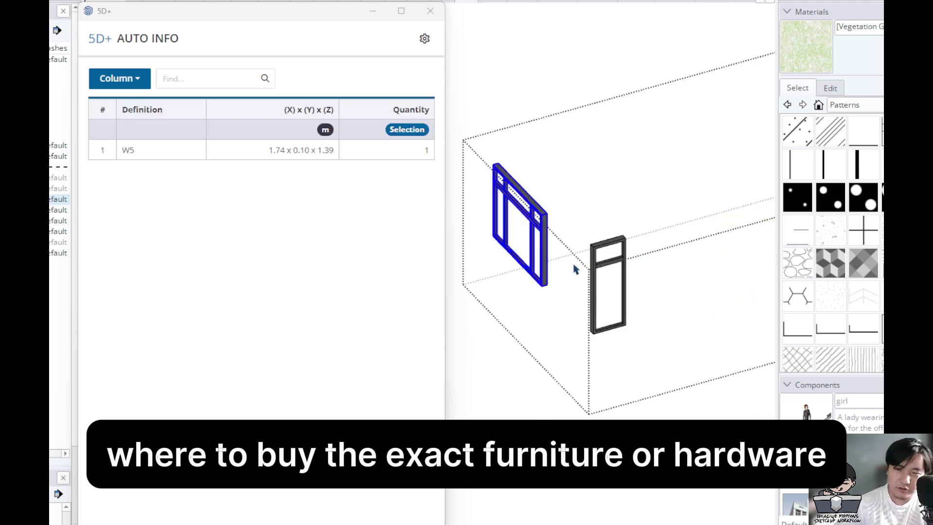
Select all windows in the group to list their types, sizes and quantities, and close 5D+ Auto Info and the group
click(602, 316)
shift+click(510, 260)
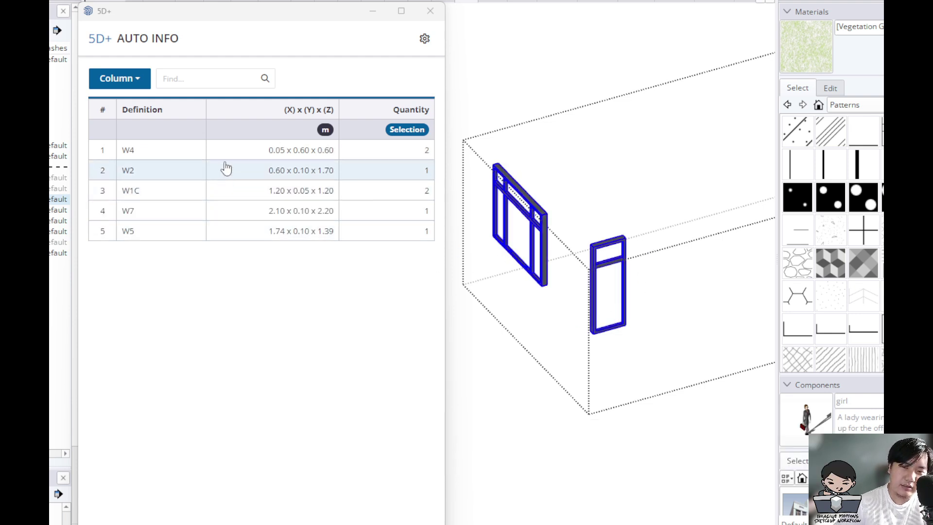
click(422, 12)
click(558, 109)
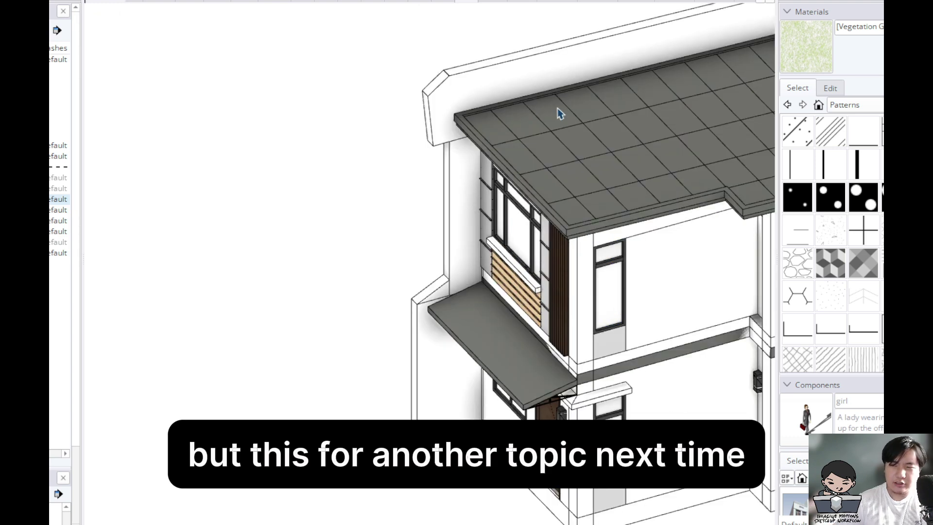